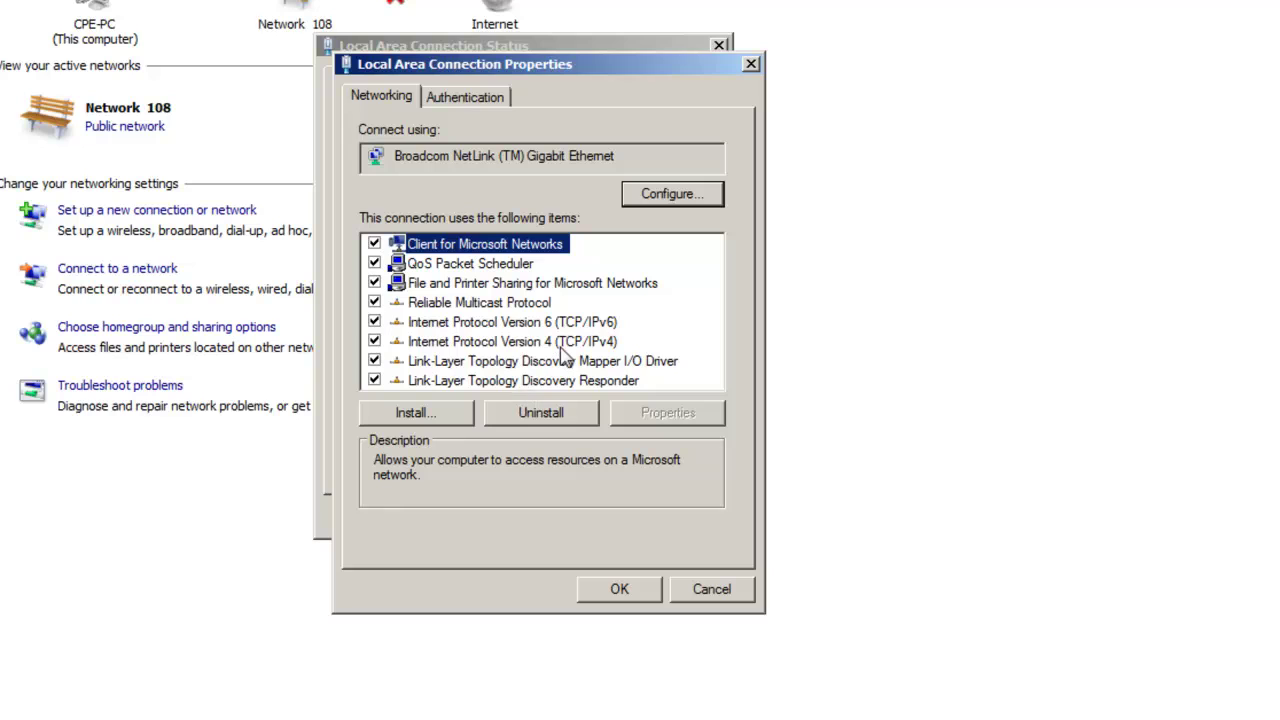
Open the wired Local Area Connection's properties to show its protocol list, including TCP/IPv4.
double_click(565, 342)
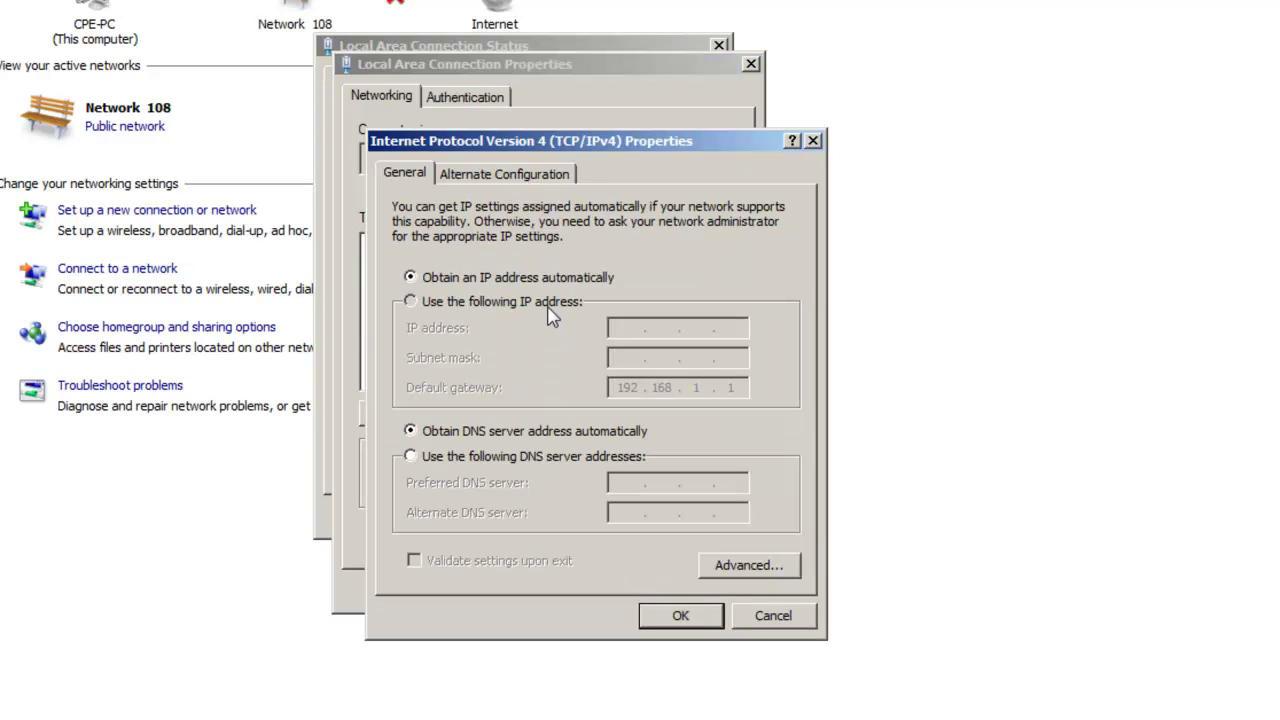
Enter the fixed IPv4 address 192.168.0.123 with mask 255.255.255.0 and clear the gateway.
click(549, 306)
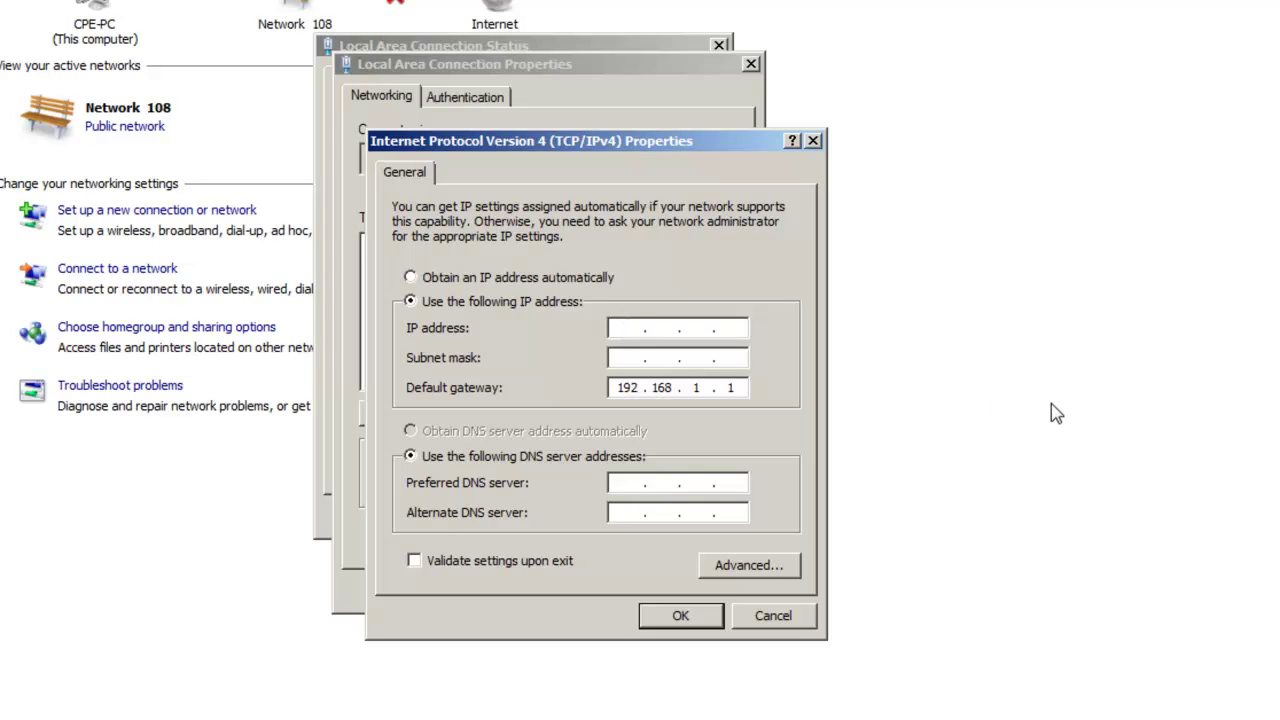
text(192.168.0.123)
key(Tab)
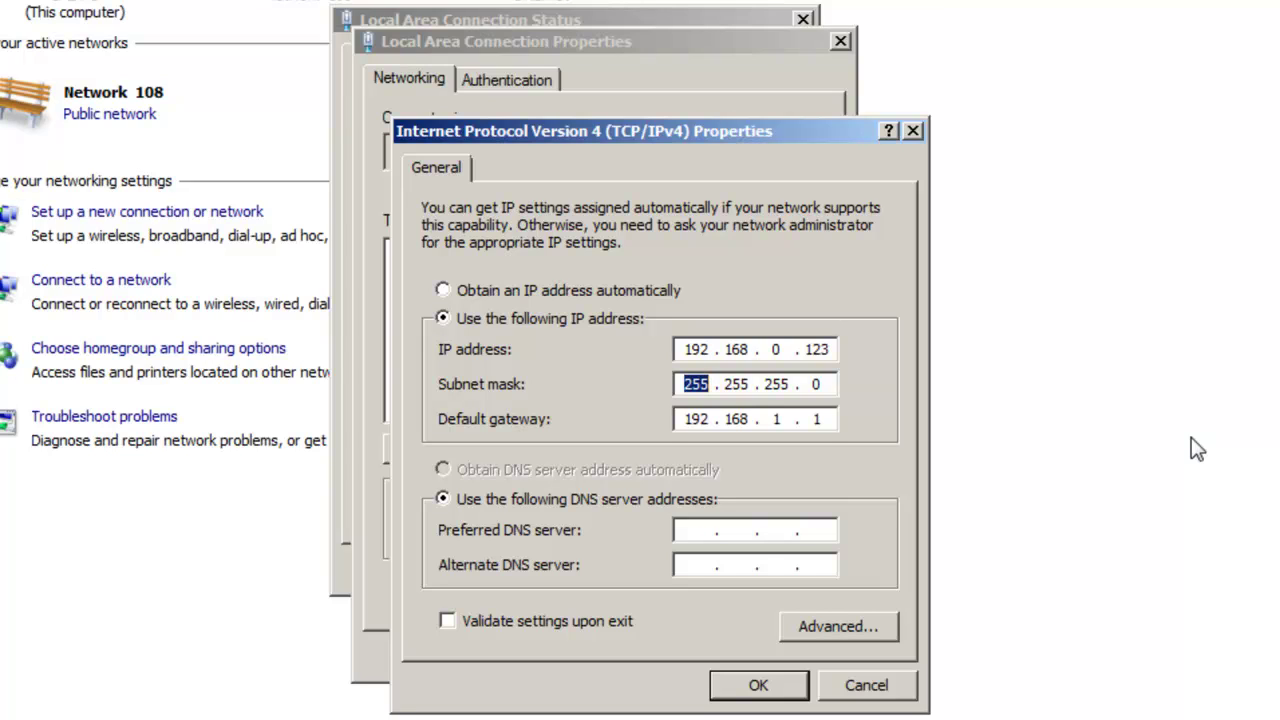
key(Tab)
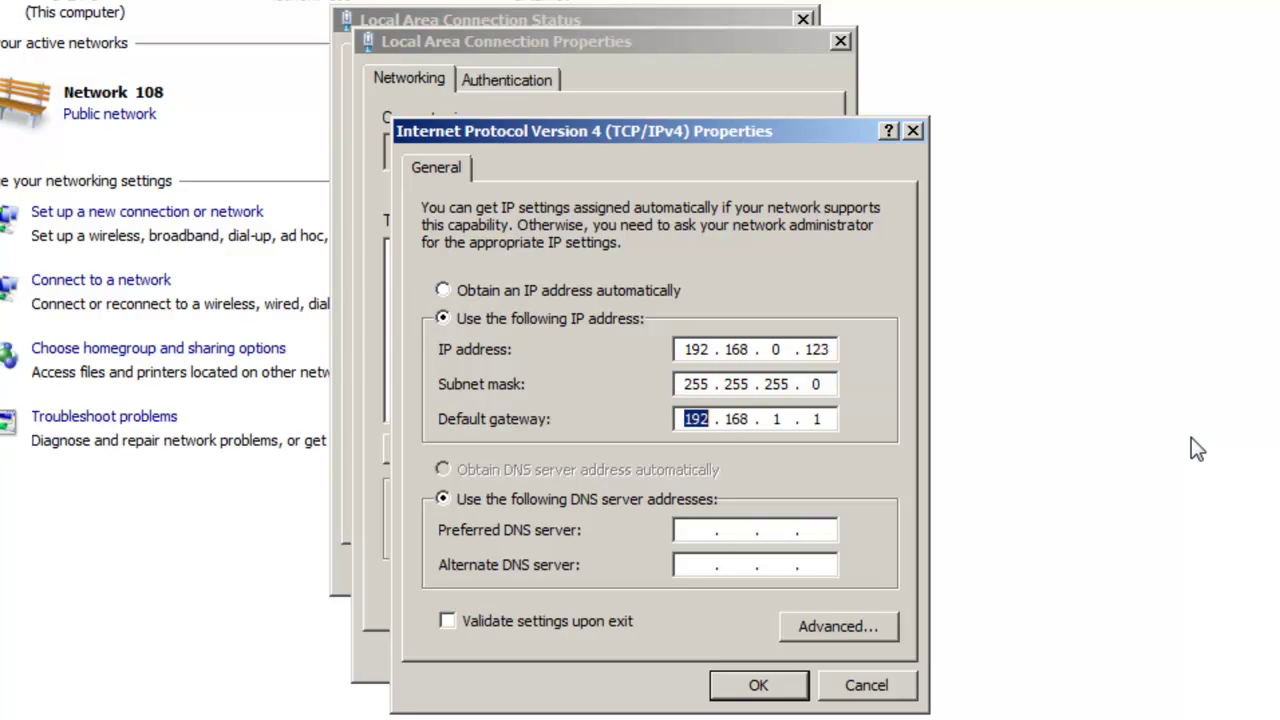
key(Tab)
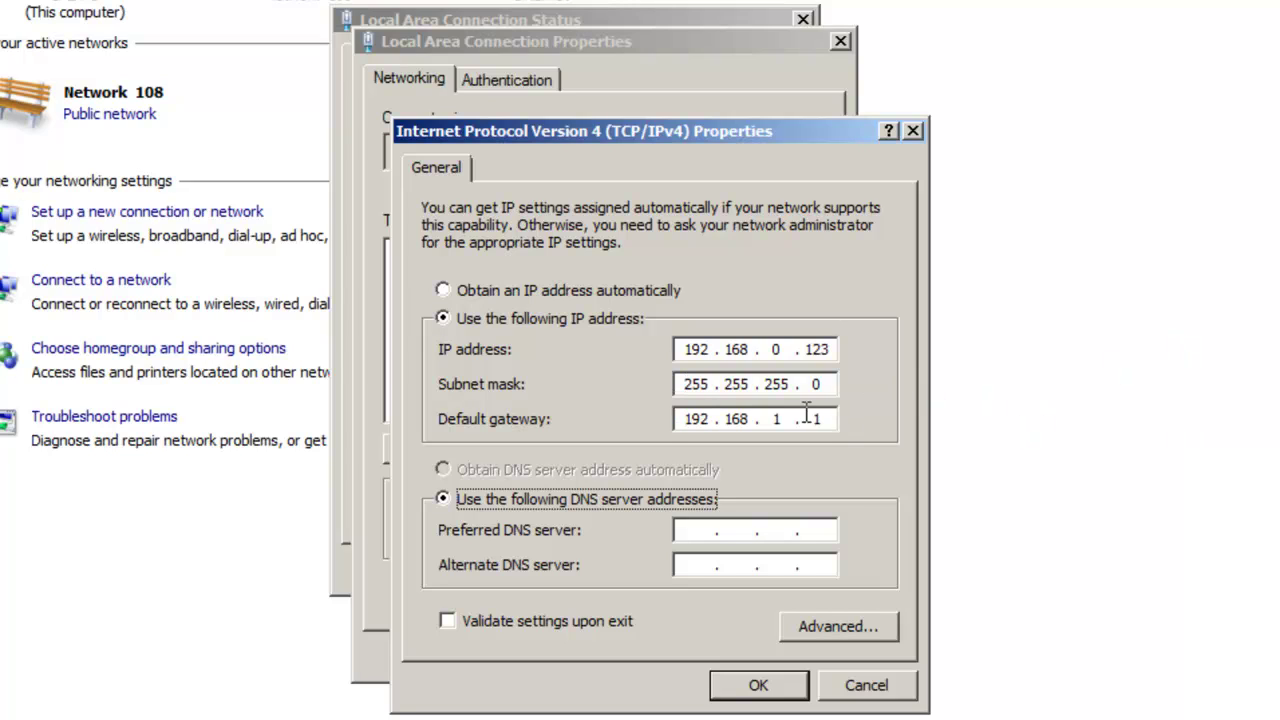
click(692, 419)
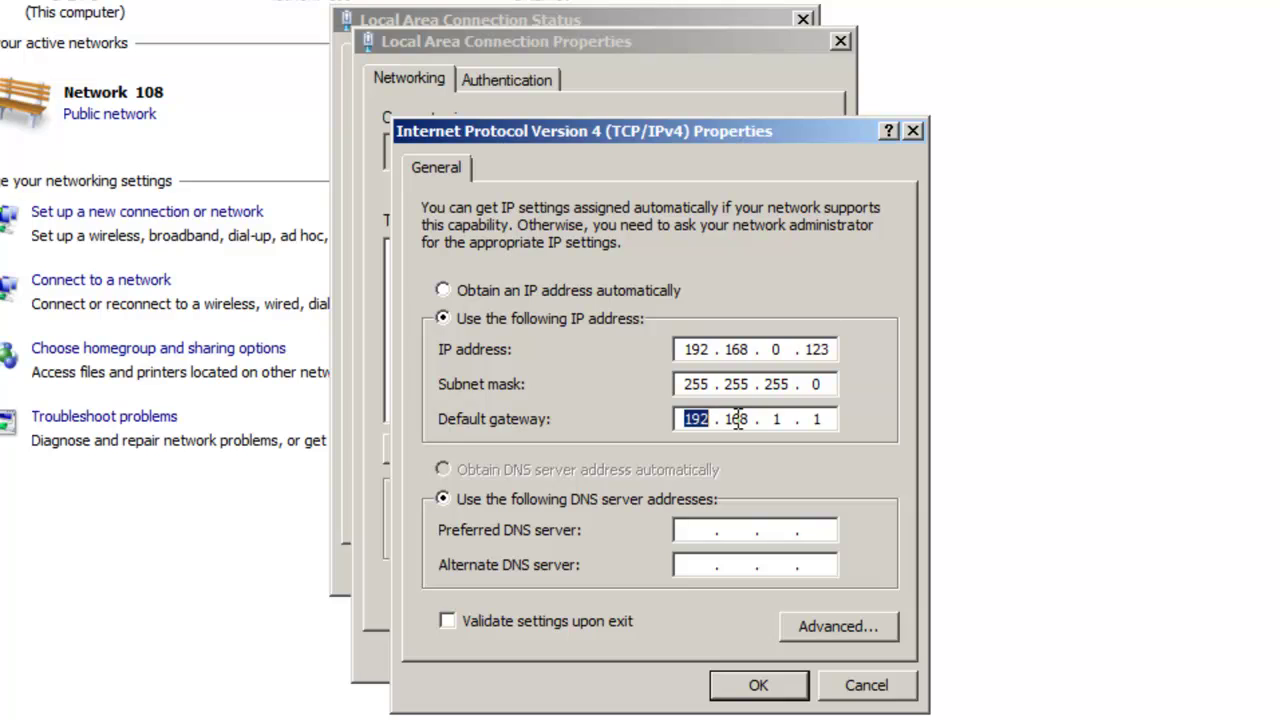
key(Delete)
double_click(736, 419)
key(Delete)
double_click(778, 420)
Apply the IPv4 settings, accept the duplicate-address warnings, and close the connection dialogs.
click(788, 693)
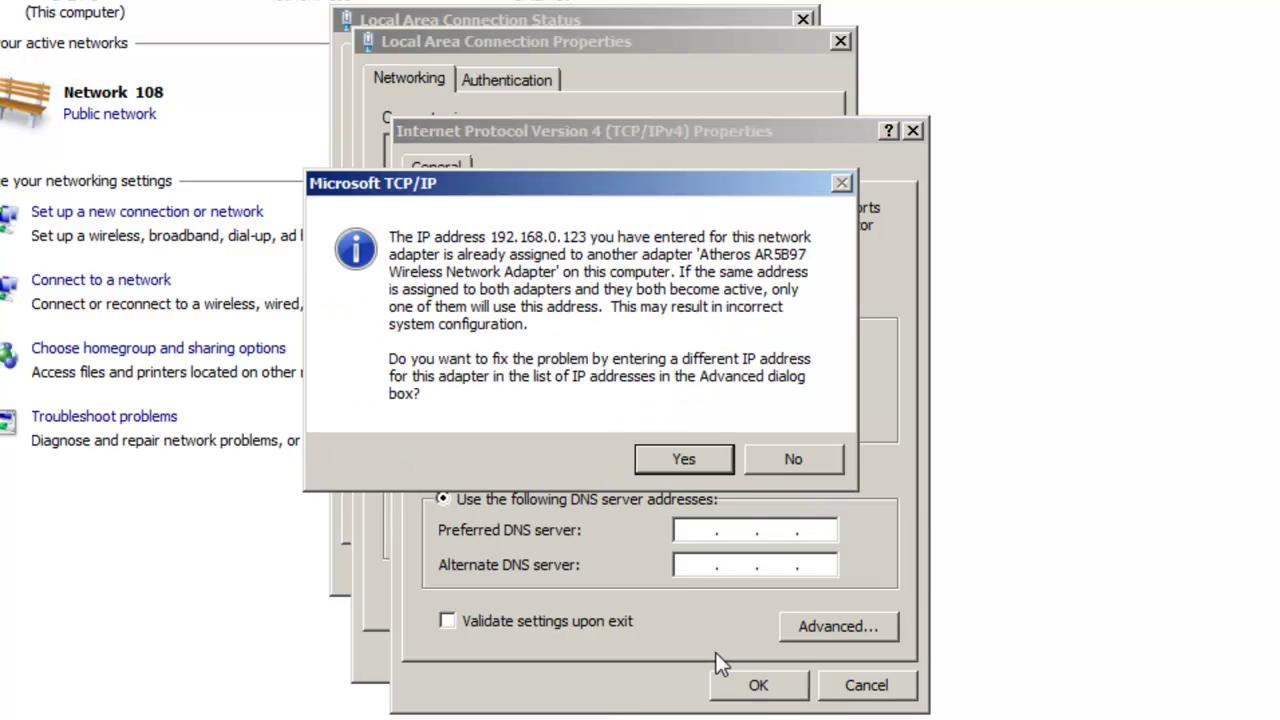
click(698, 462)
click(757, 686)
click(701, 467)
click(757, 690)
click(786, 460)
click(691, 645)
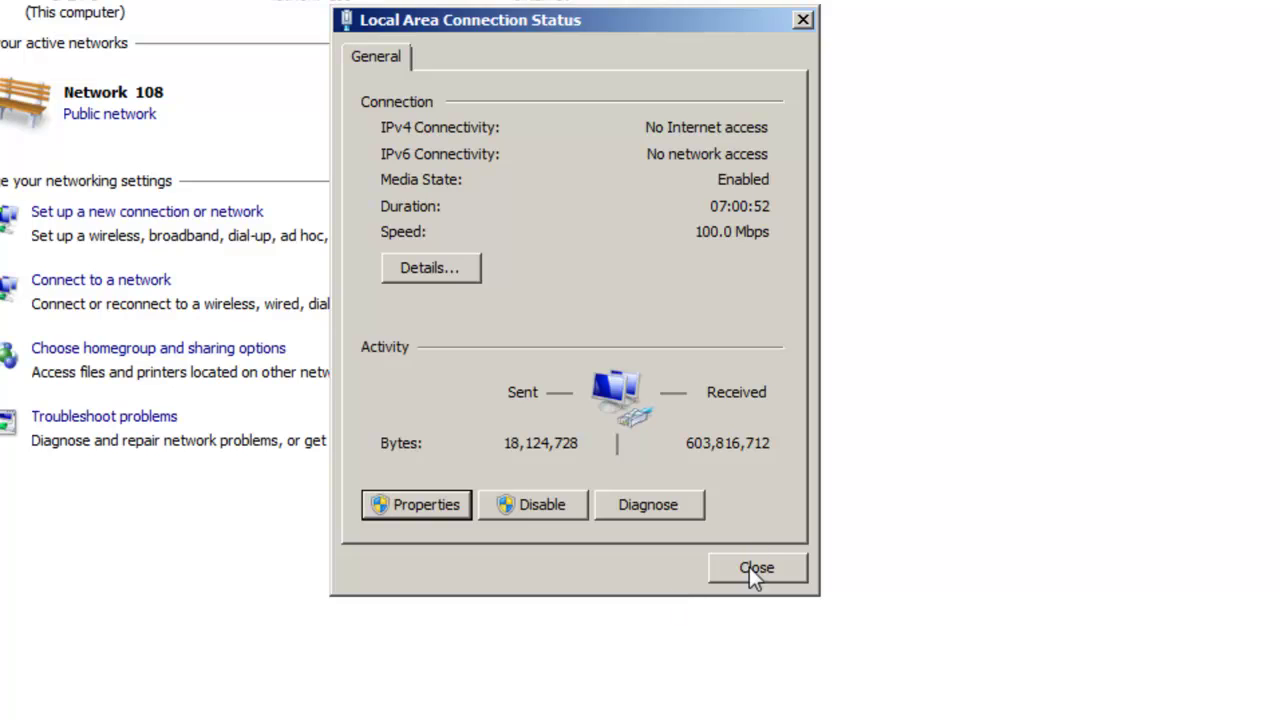
click(750, 567)
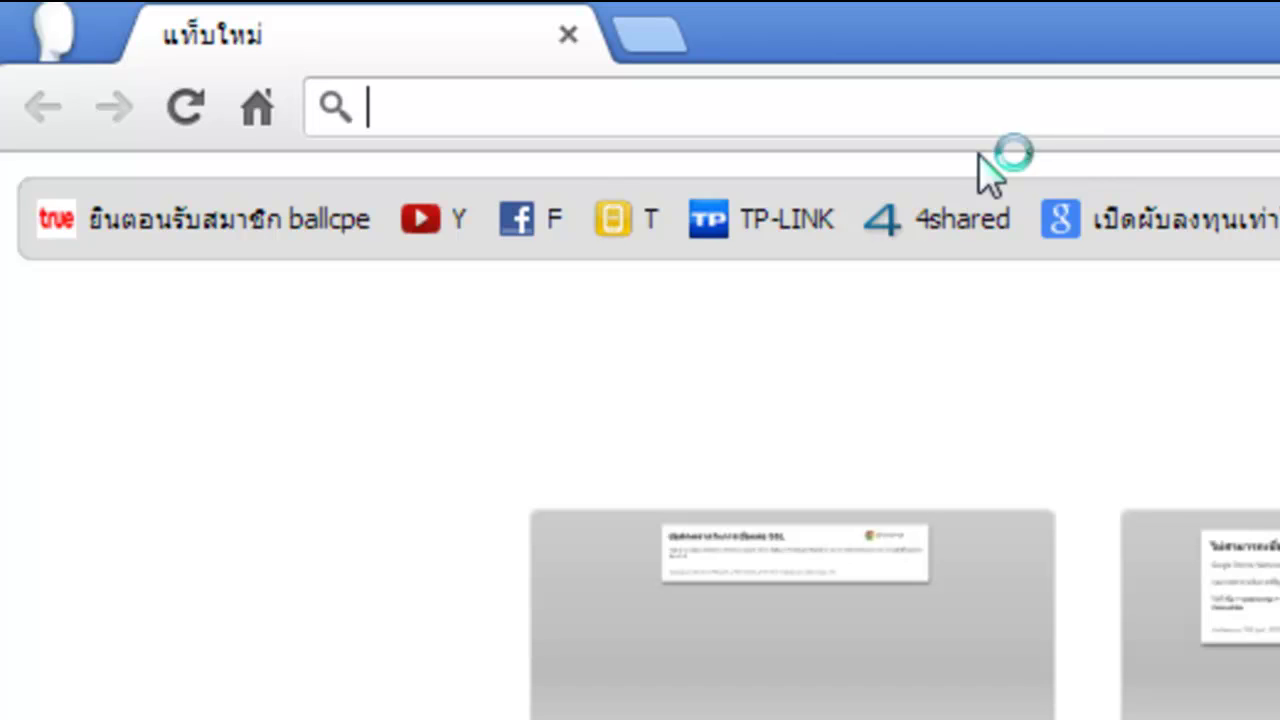
Load 192.168.0.254 in Chrome and sign in with the access point's admin credentials.
text(192.168)
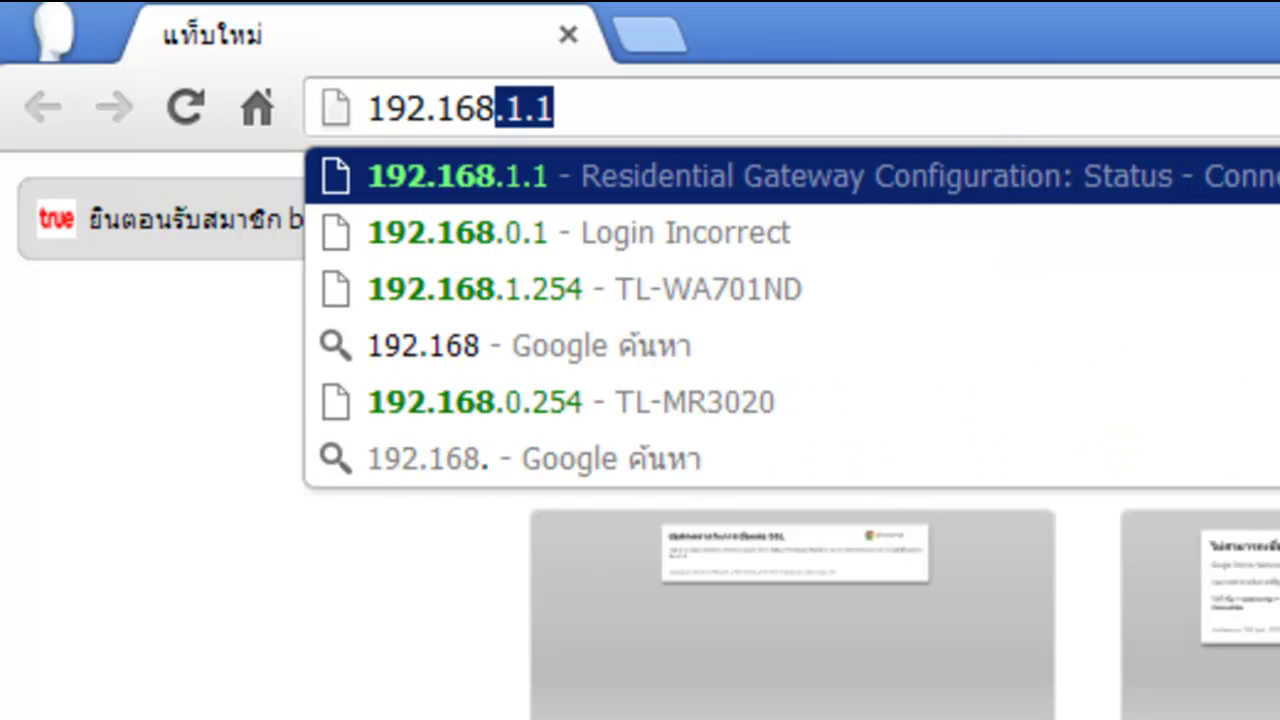
text(.0.254)
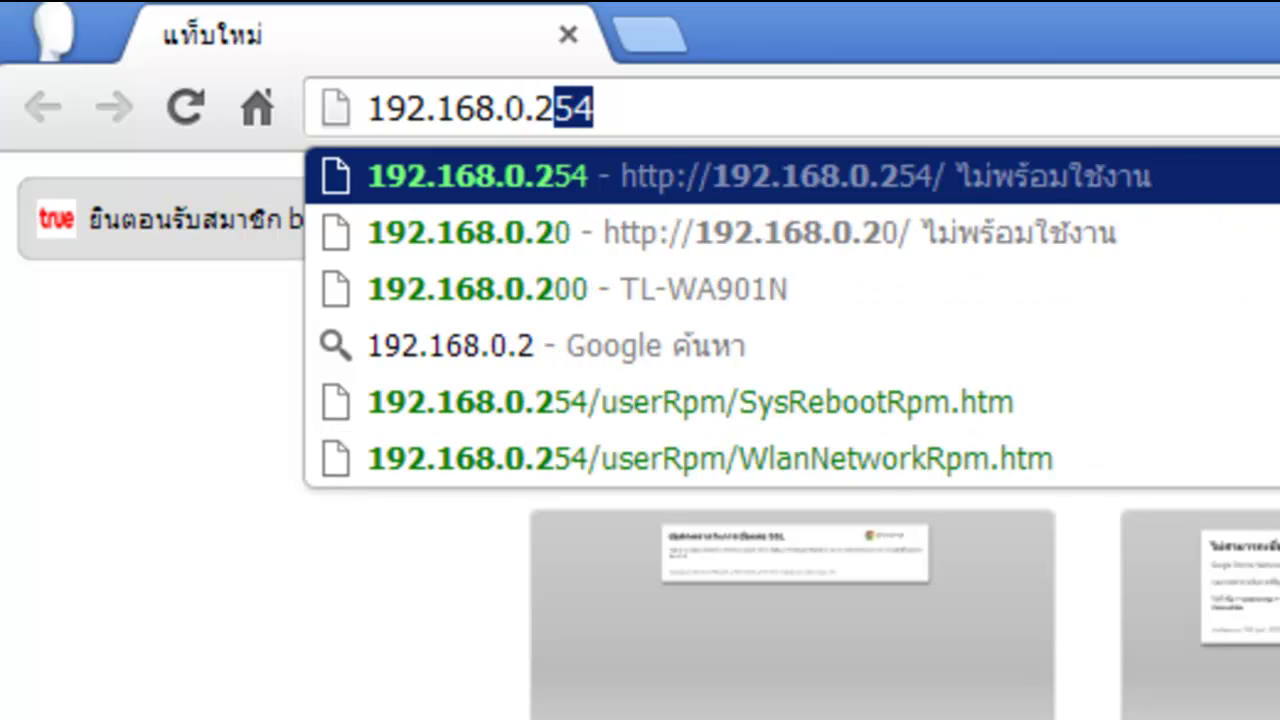
key(Return)
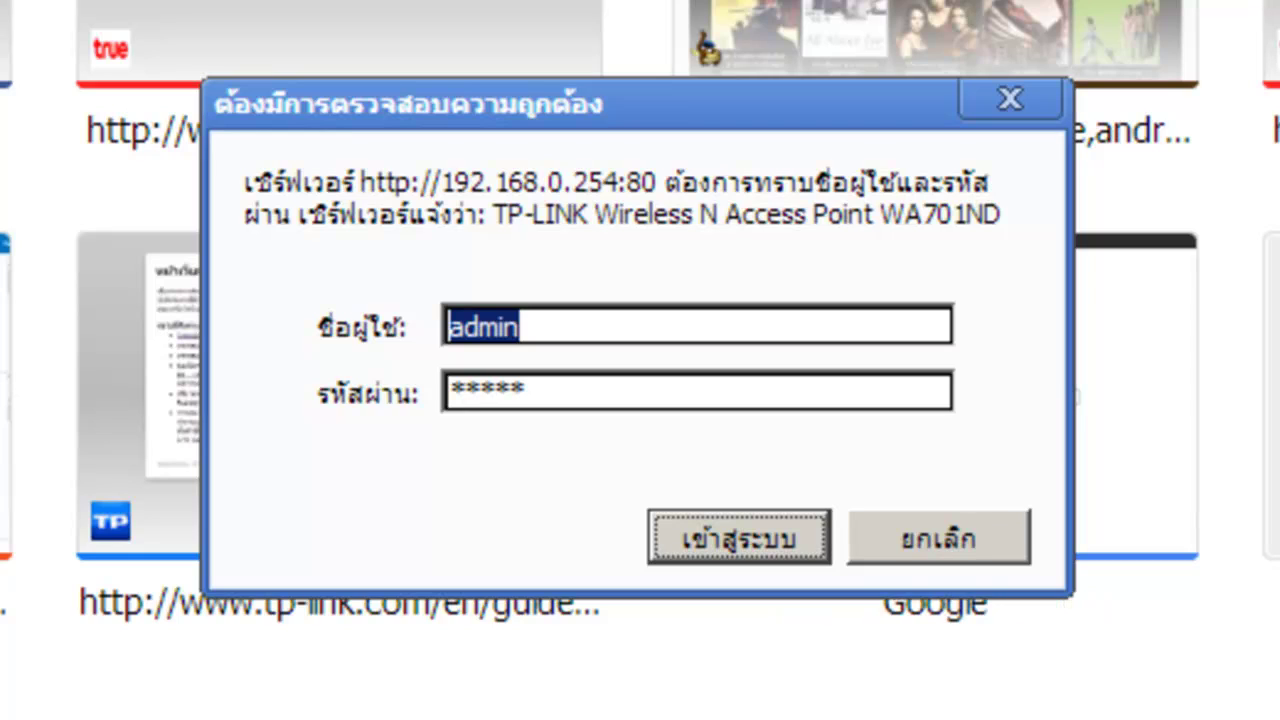
text(admin)
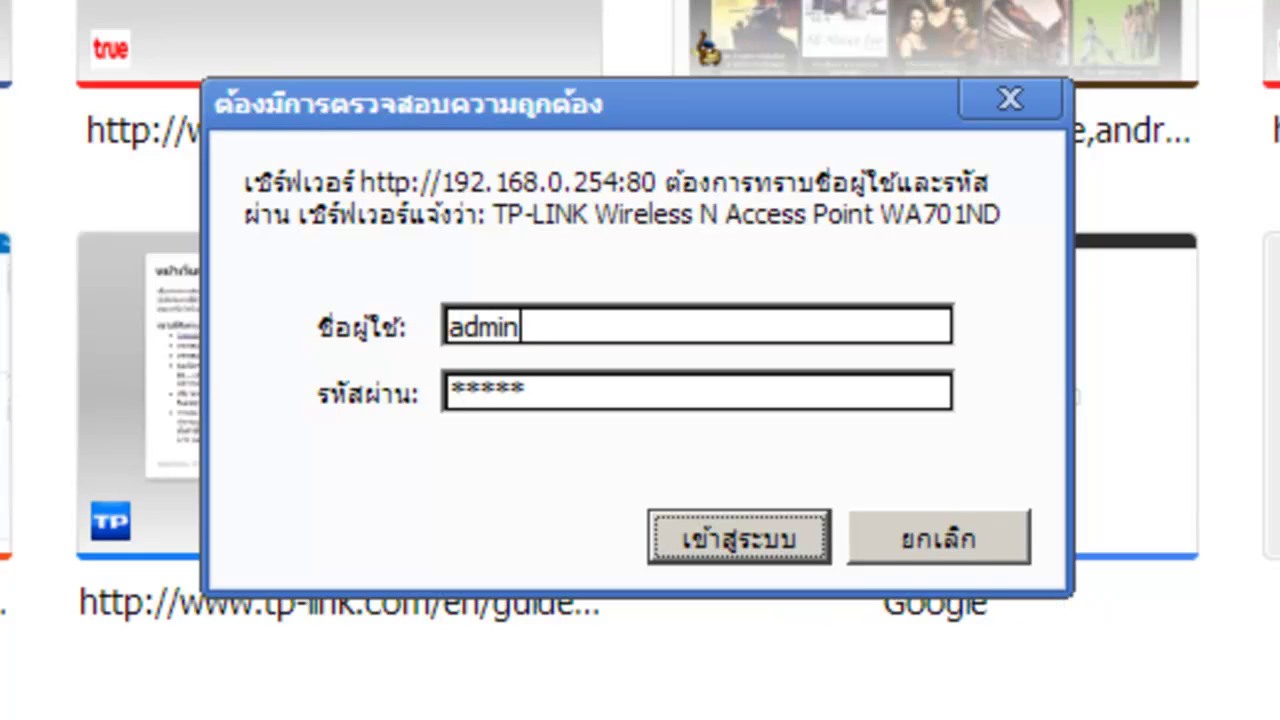
key(Tab)
text(admin)
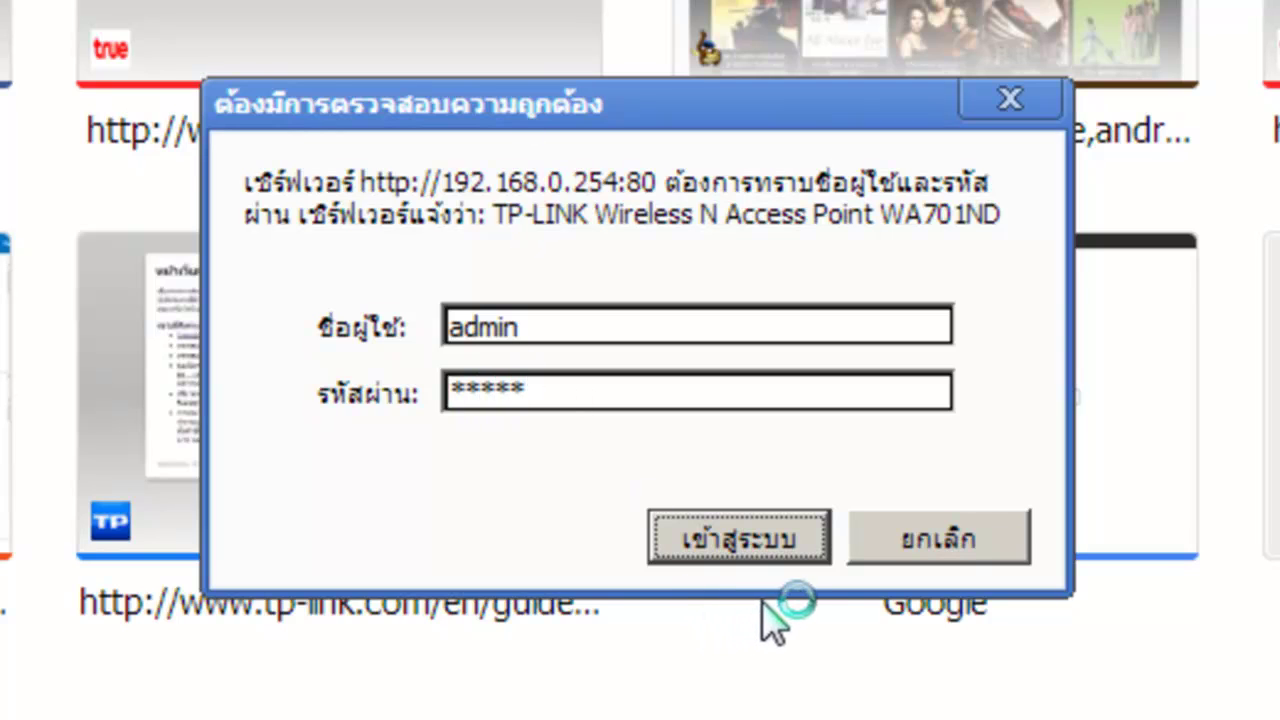
click(758, 555)
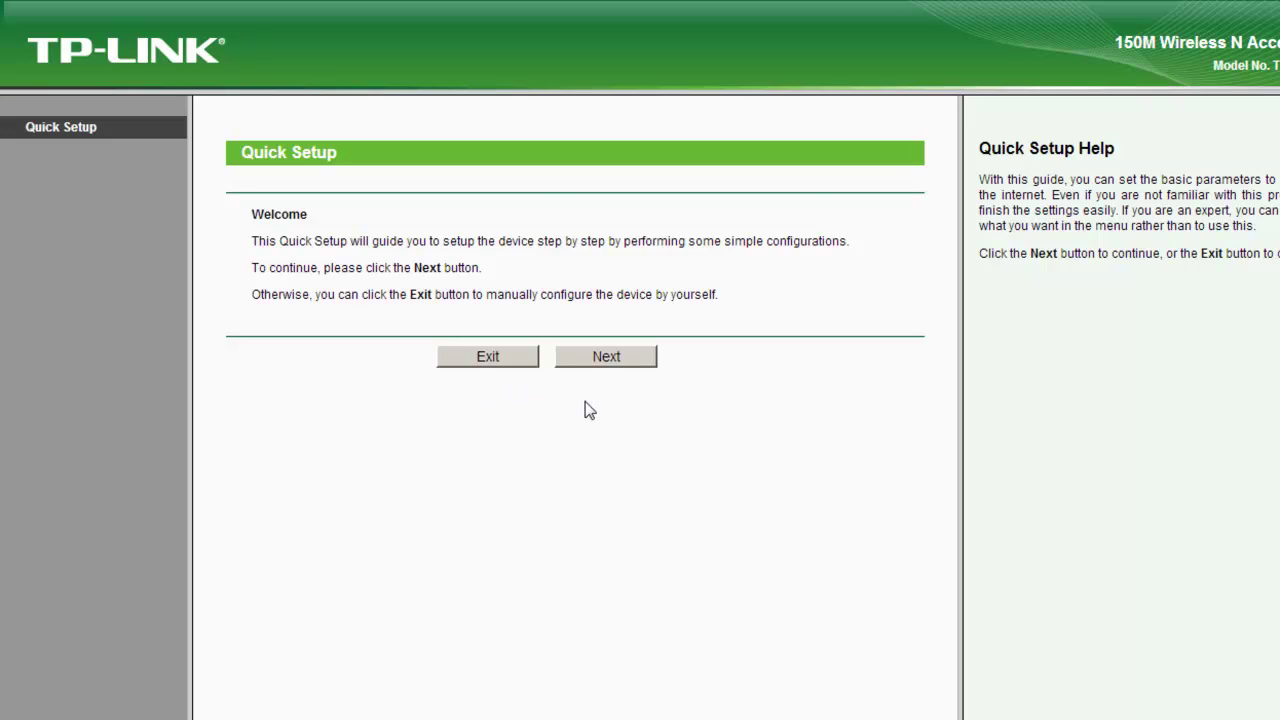
Continue past the welcome page in Access Point mode and name the network 'My WiFi'.
click(614, 362)
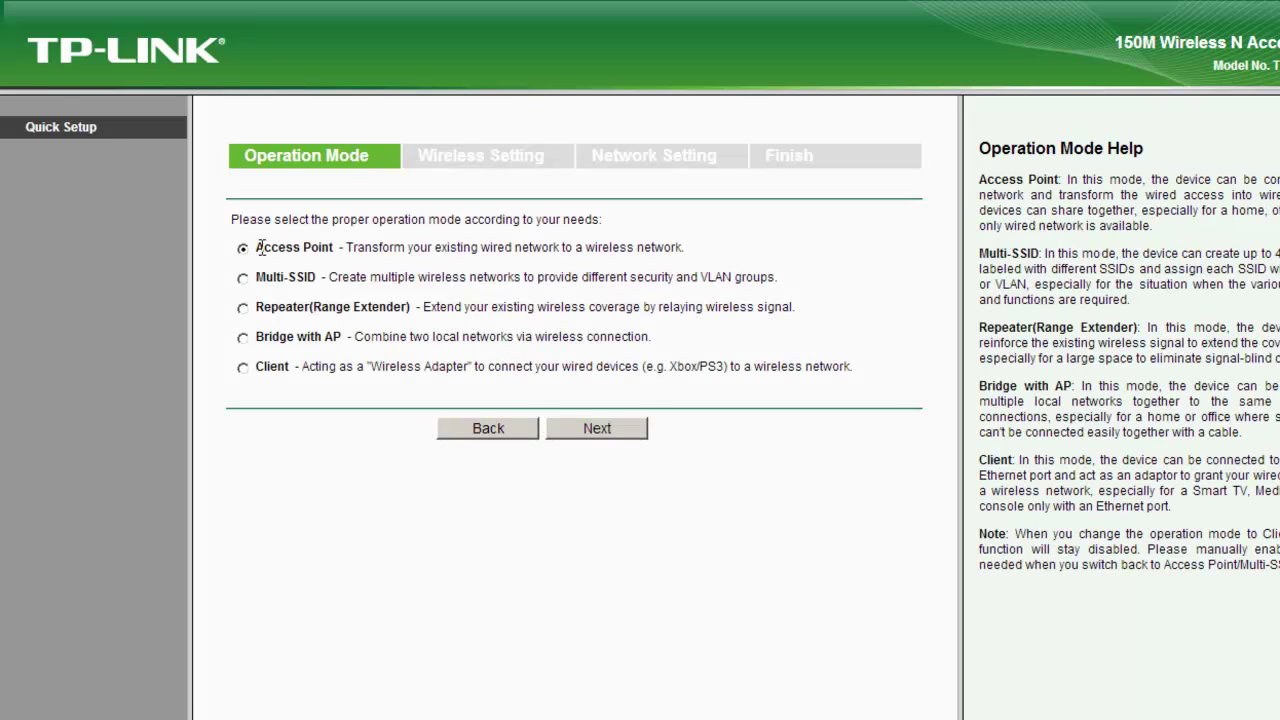
click(640, 436)
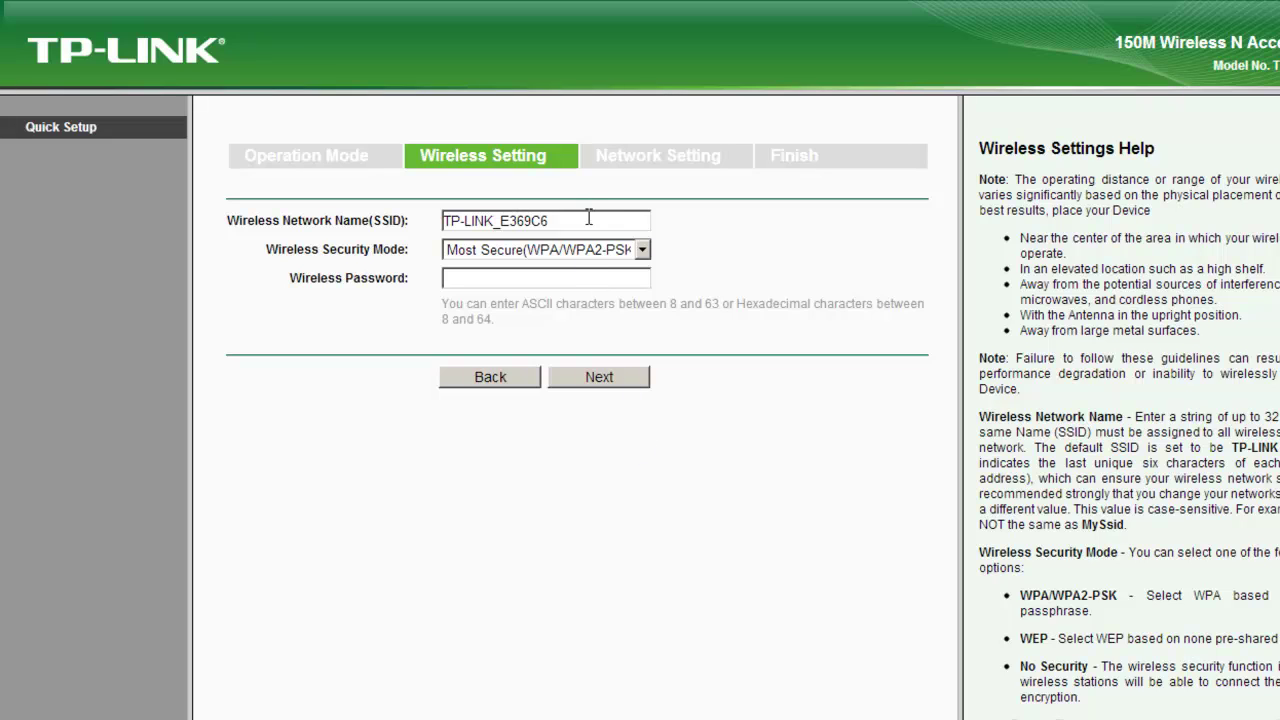
drag(589, 217, 263, 252)
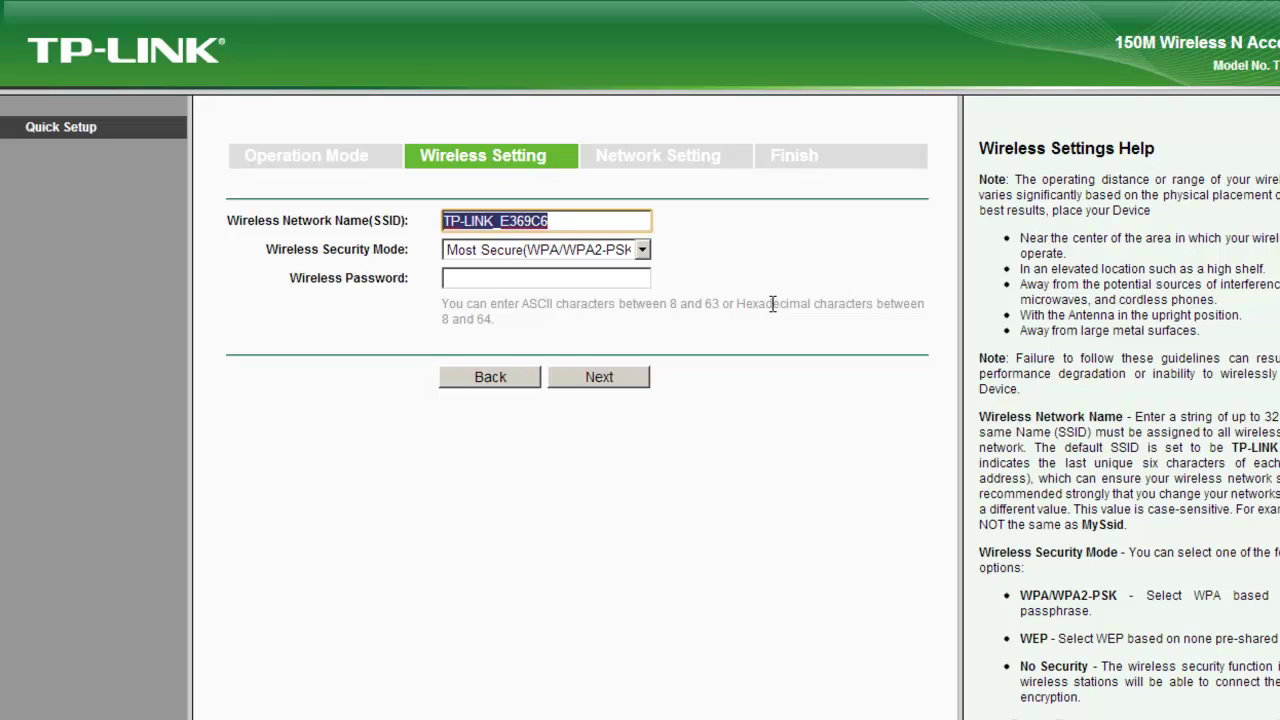
text(M)
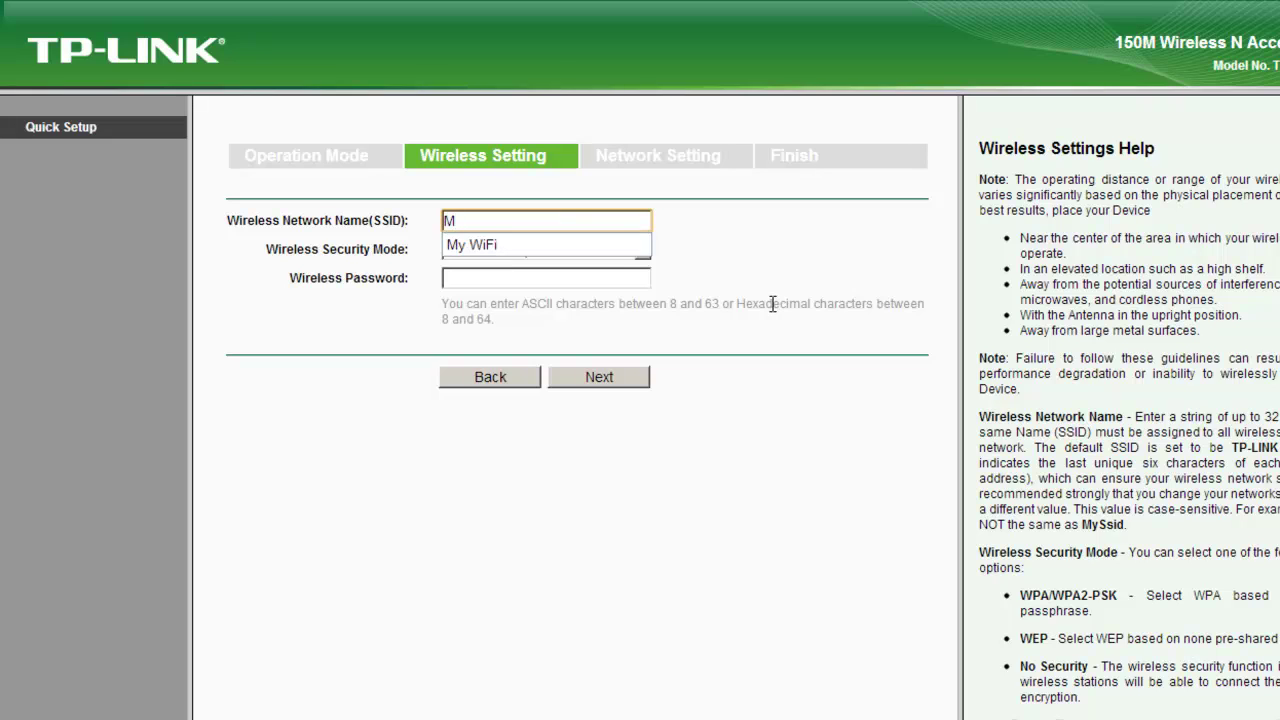
text(y WiFi)
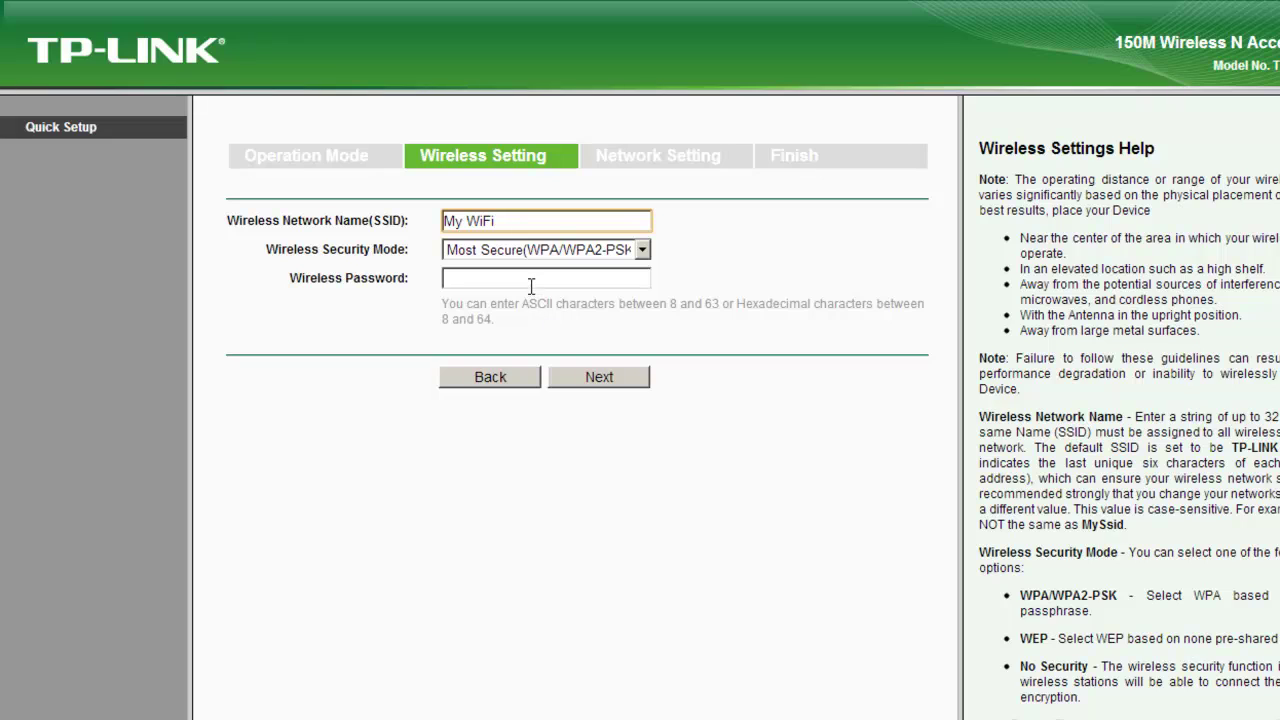
Enter the WPA/WPA2-PSK wireless password and continue to Network Setting.
click(535, 281)
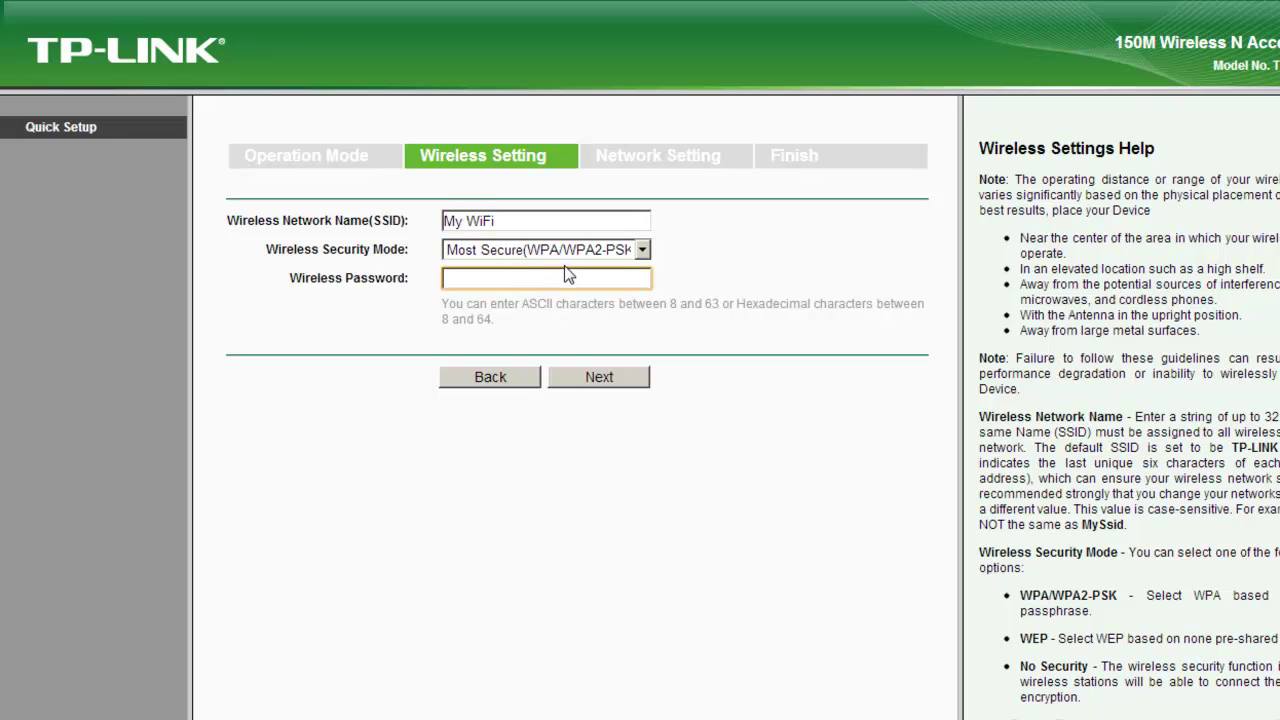
text(123)
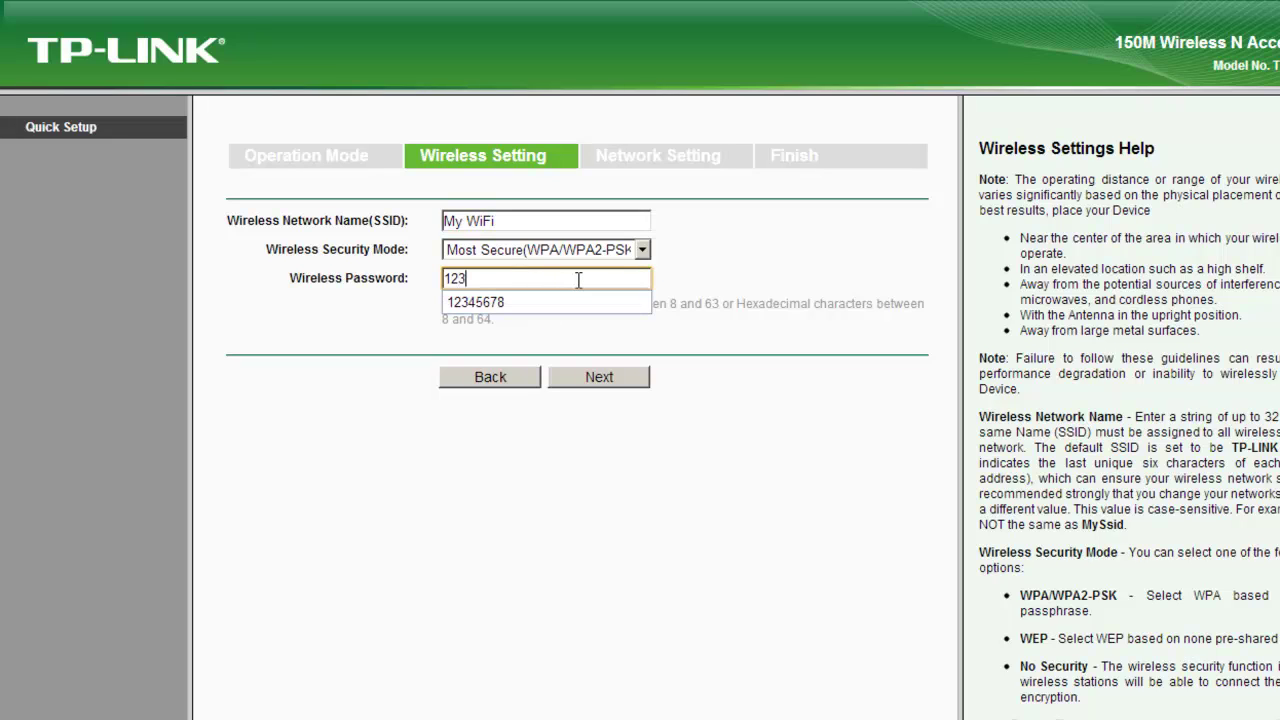
text(45678)
click(772, 440)
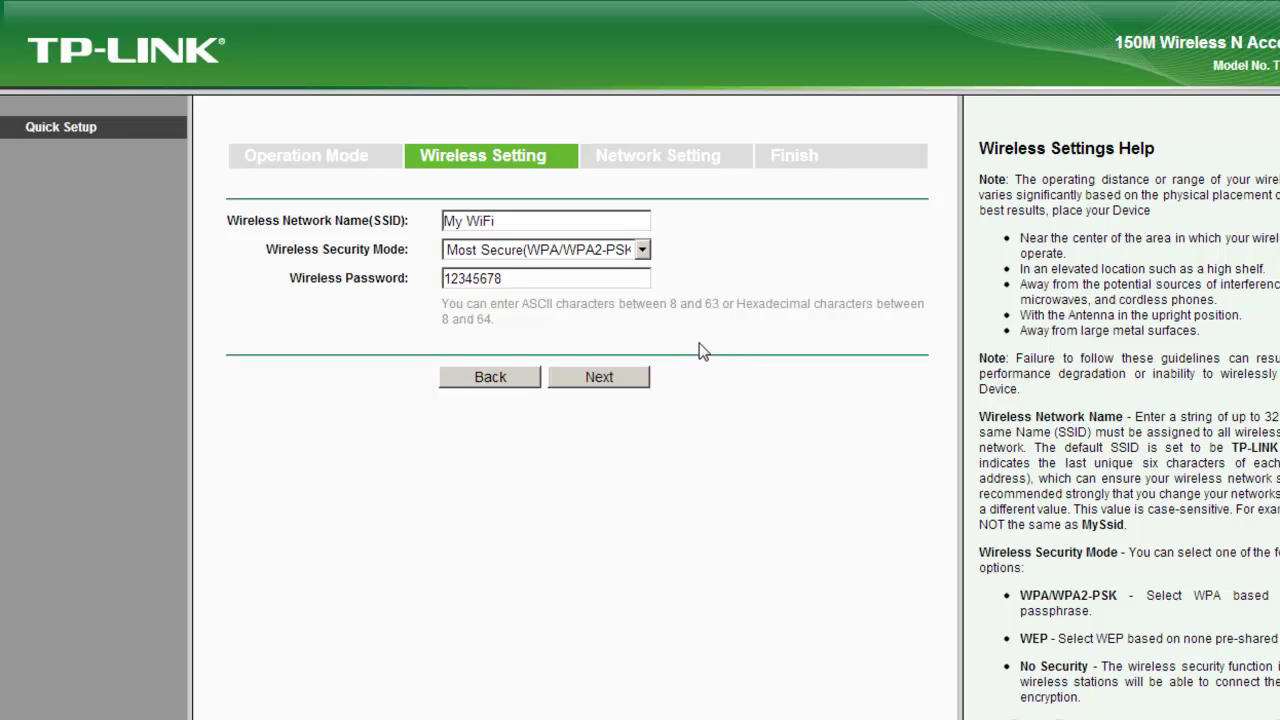
click(603, 375)
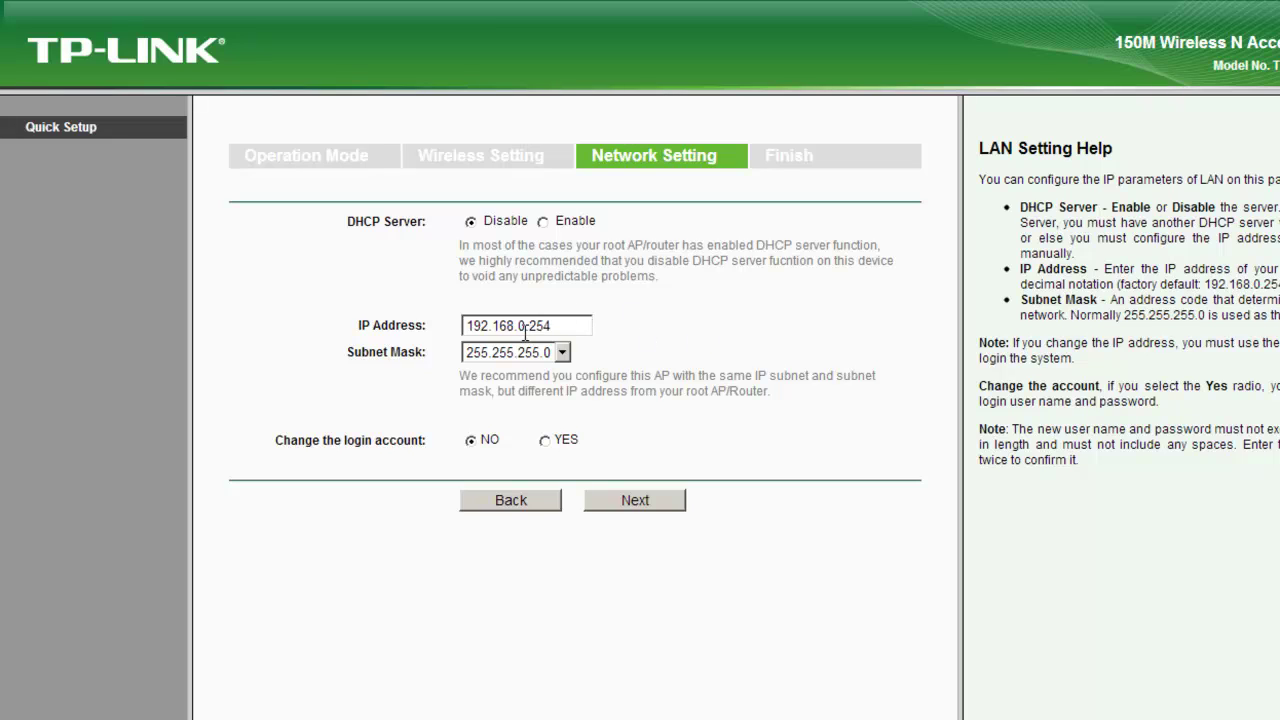
Change the access point's IP address from 192.168.0.254 to 192.168.1.254.
click(525, 326)
key(BackSpace)
text(1)
click(635, 326)
Continue to the setup summary and reboot the access point to apply the settings.
click(664, 501)
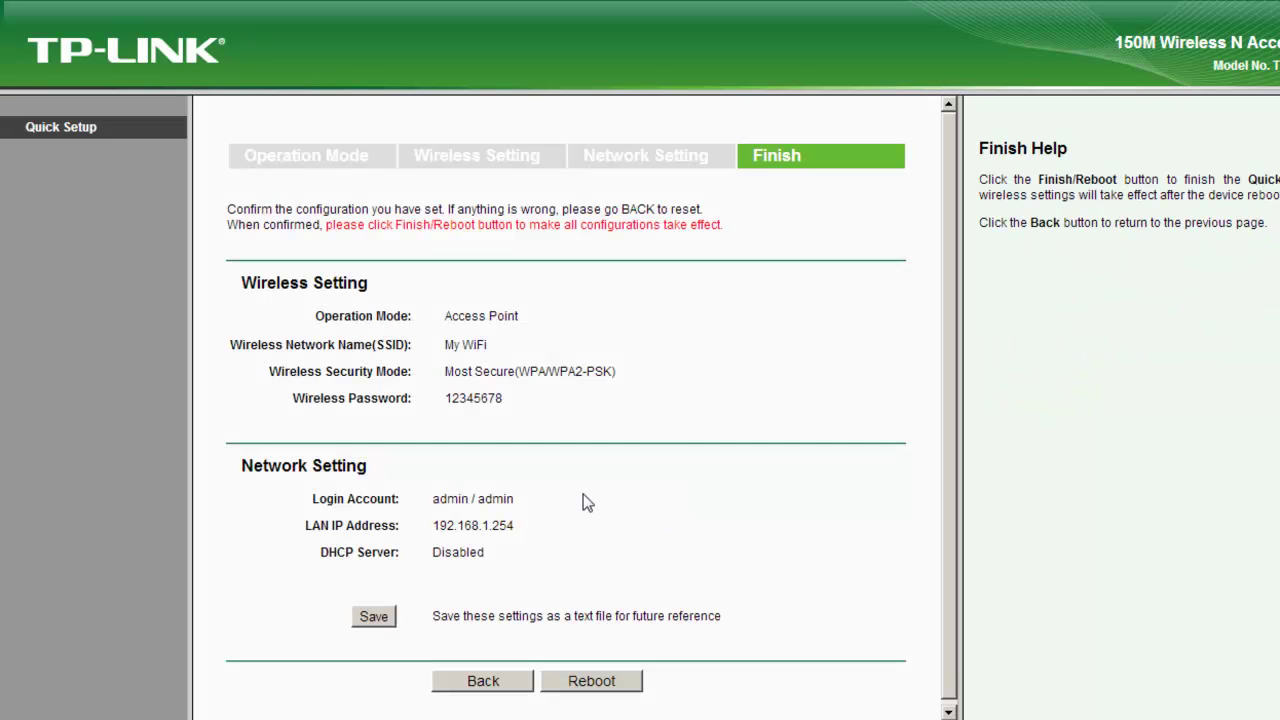
scroll(570, 516, down, 1)
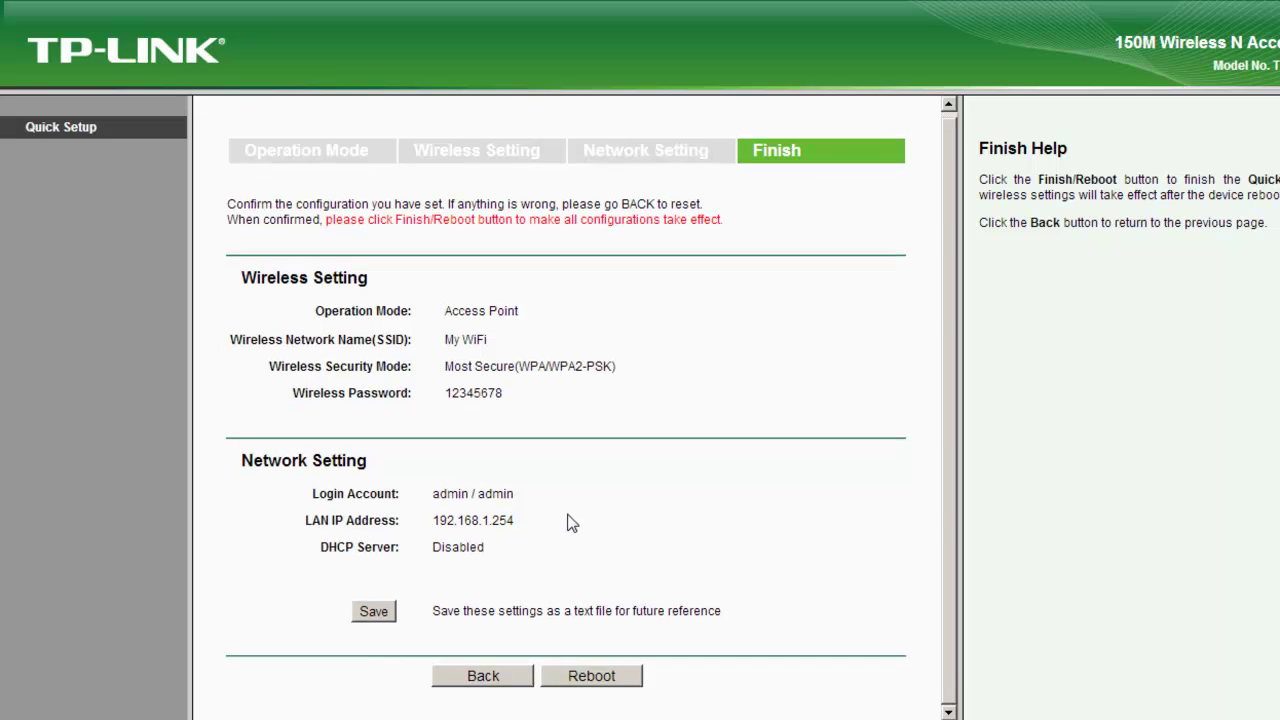
click(613, 682)
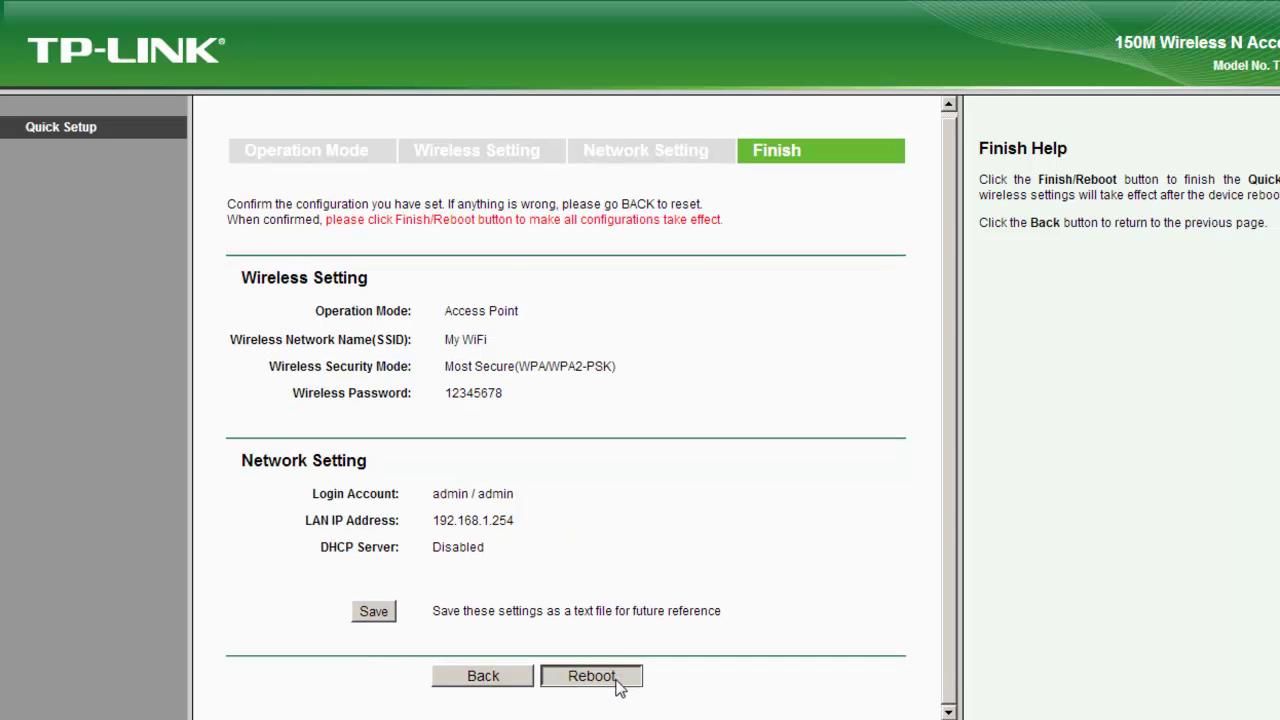
click(743, 361)
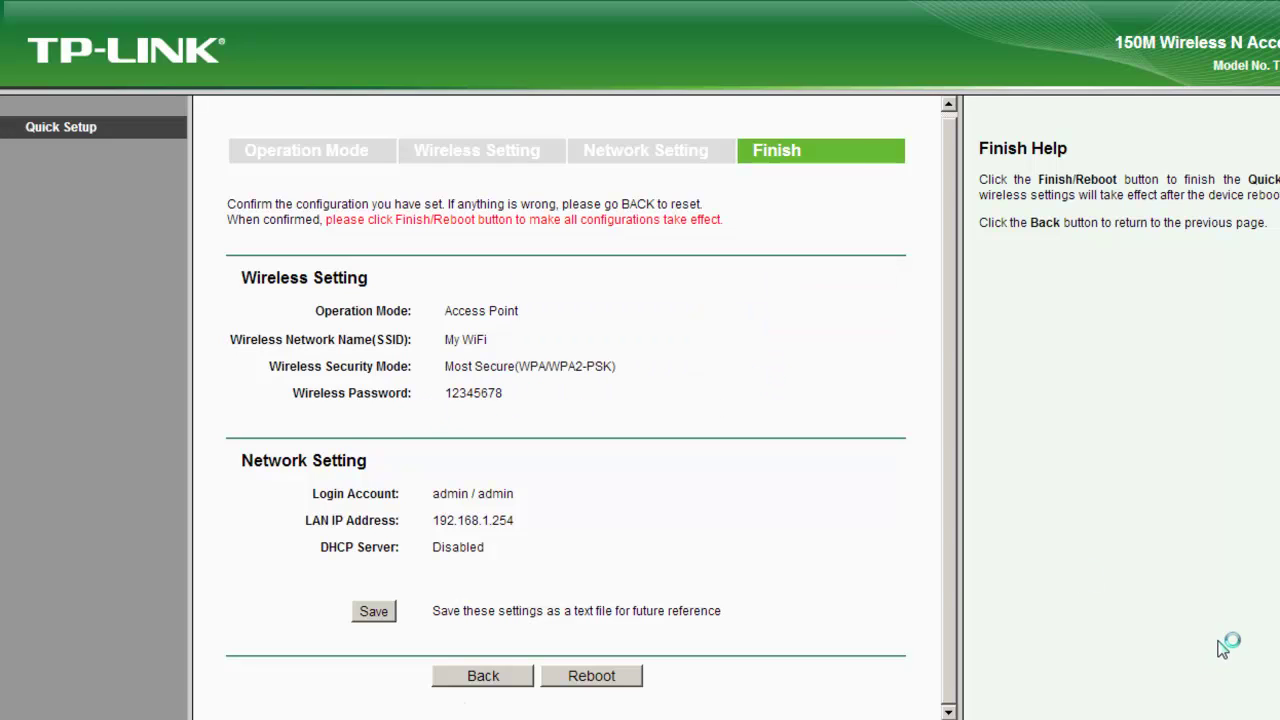
Open Network and Sharing Center from the taskbar network icon.
mouse_move(1228, 715)
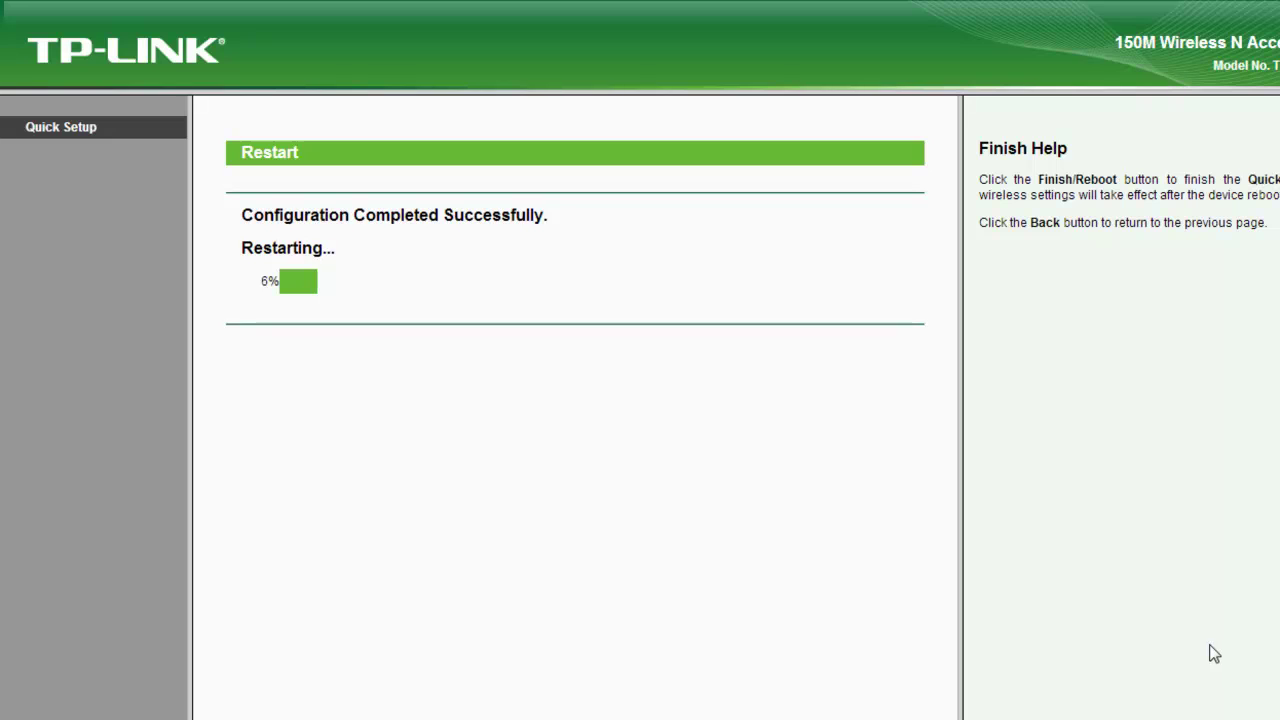
mouse_move(1276, 706)
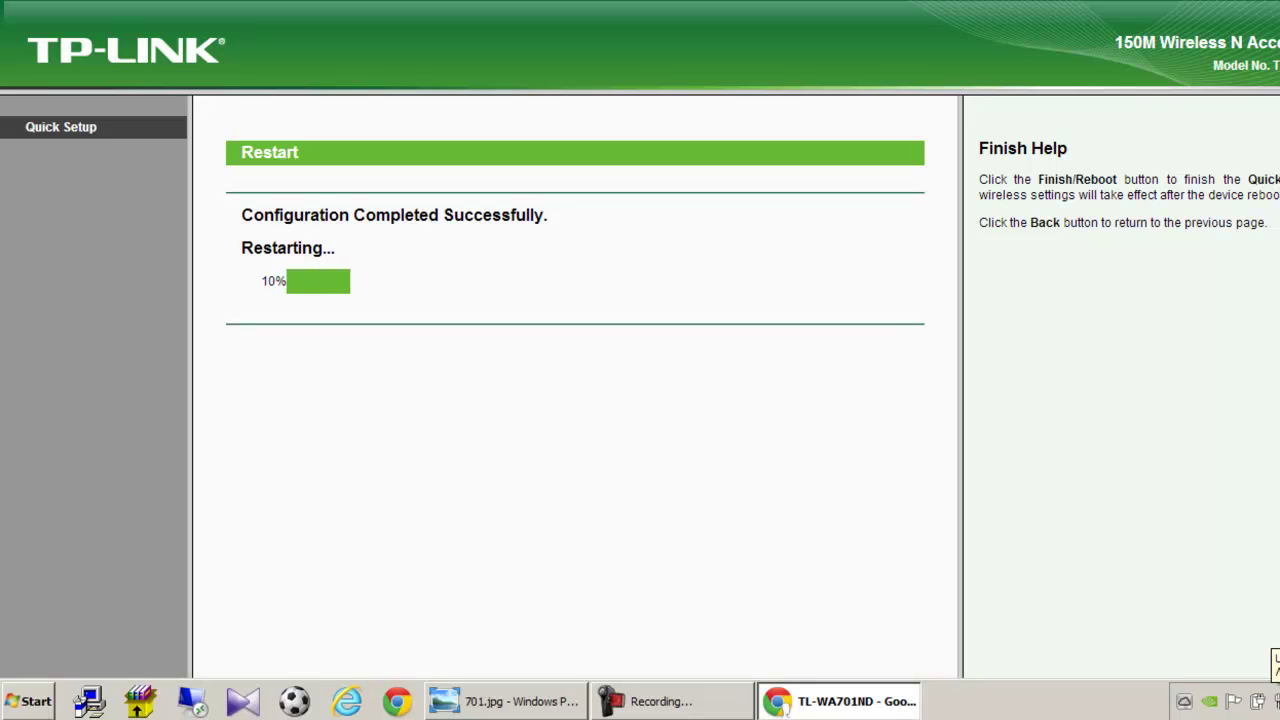
click(1276, 703)
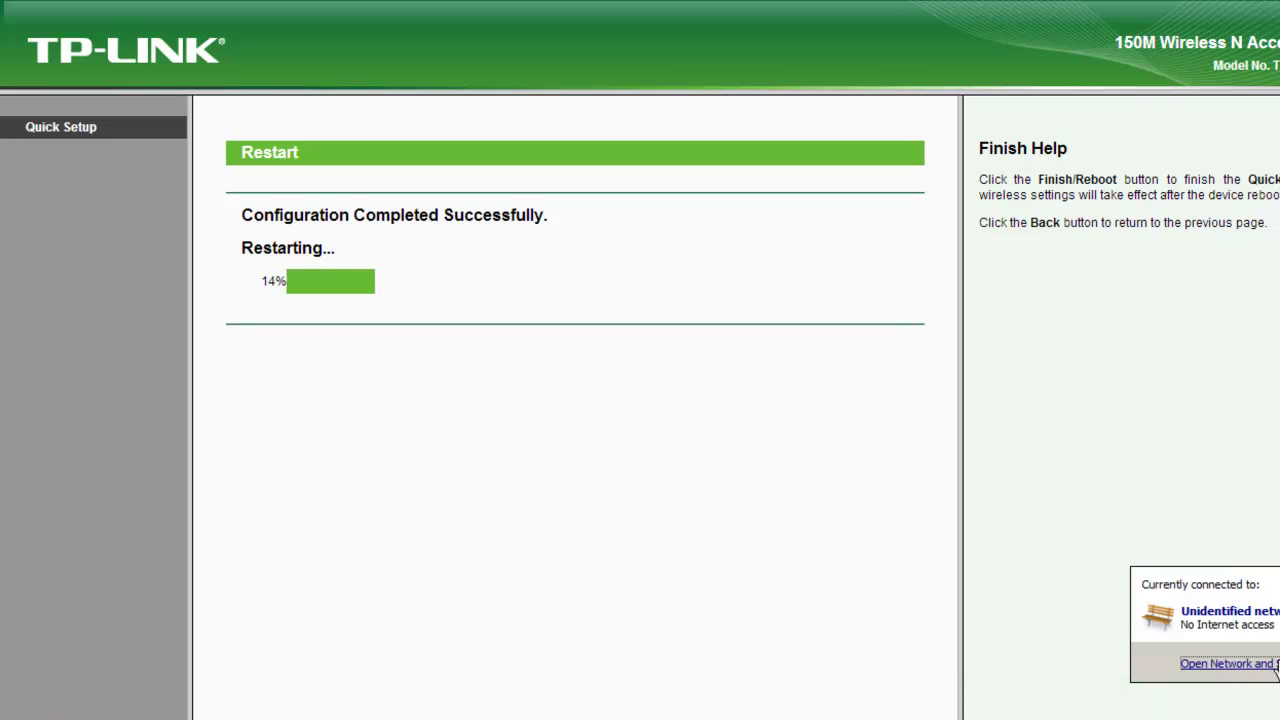
click(1276, 664)
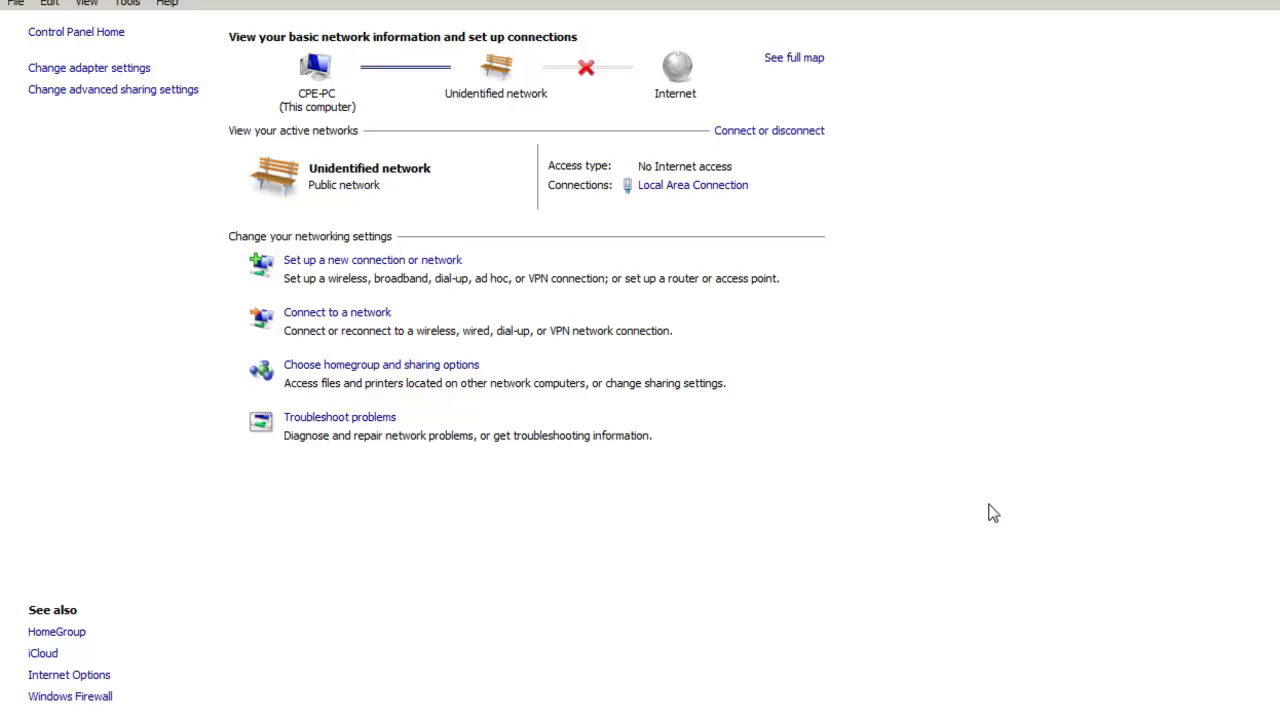
Switch the Local Area Connection's IPv4 to obtain IP and DNS automatically, then close its windows.
click(691, 187)
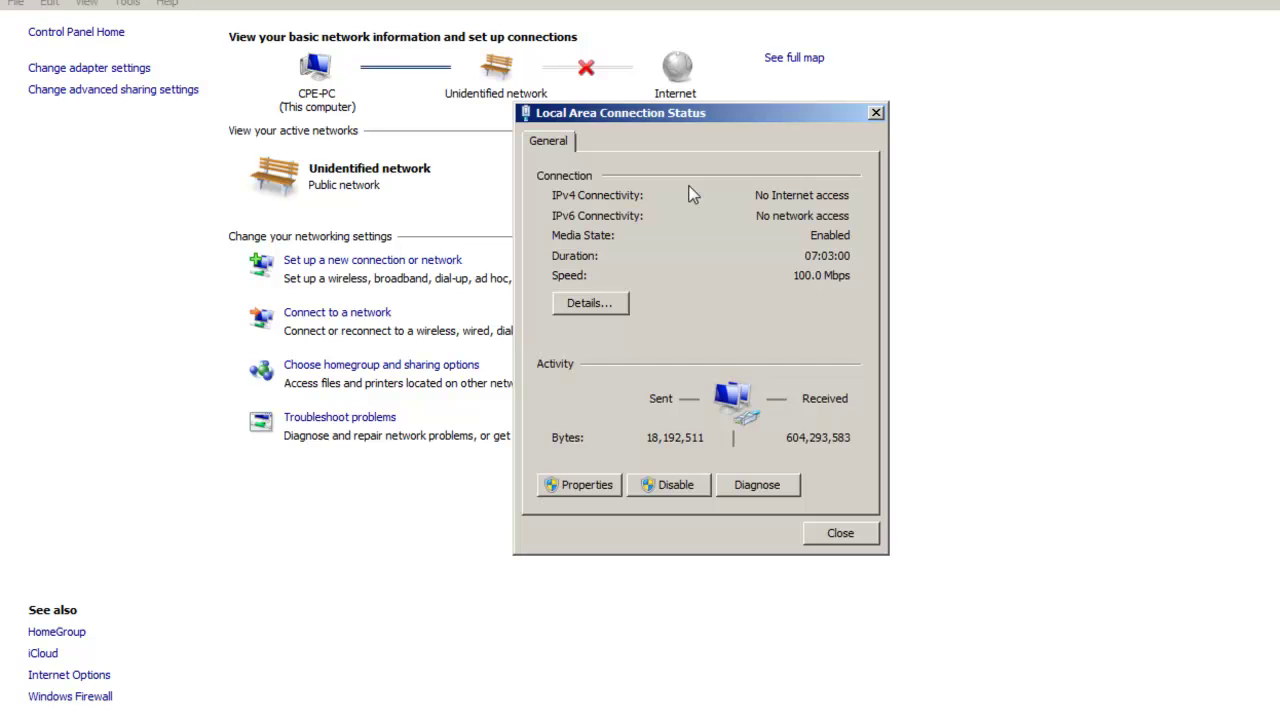
click(564, 485)
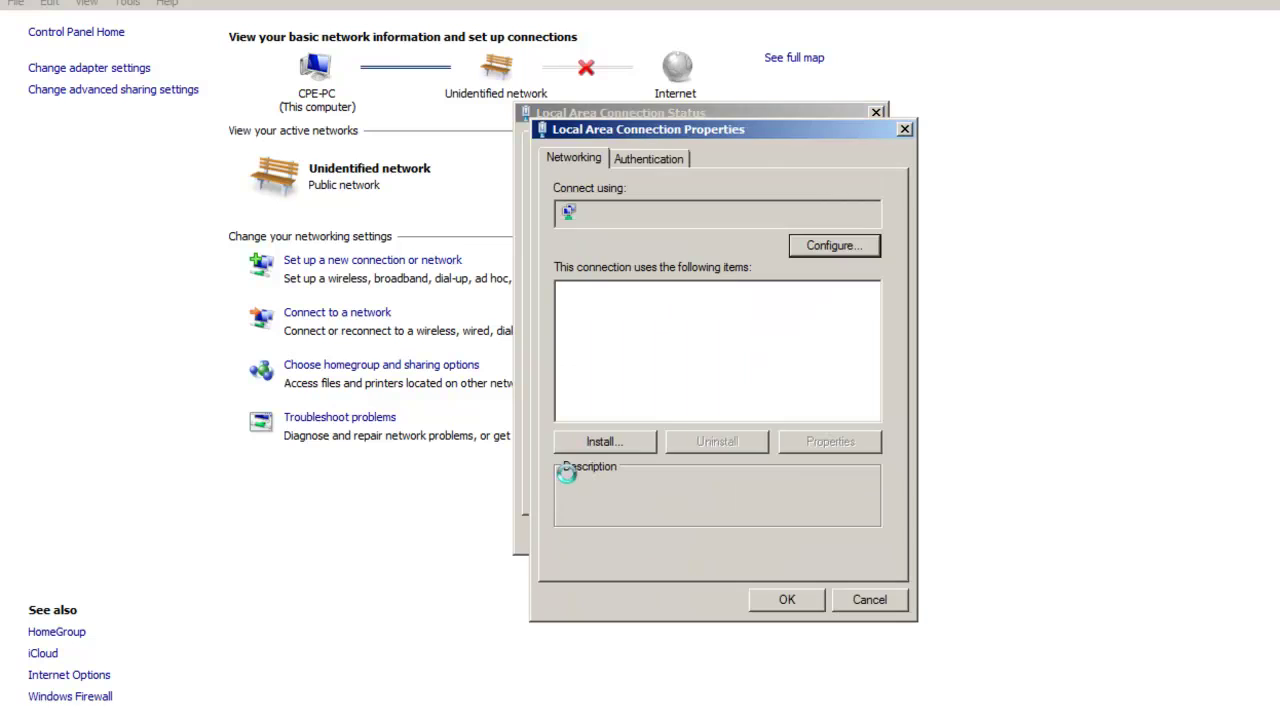
double_click(742, 378)
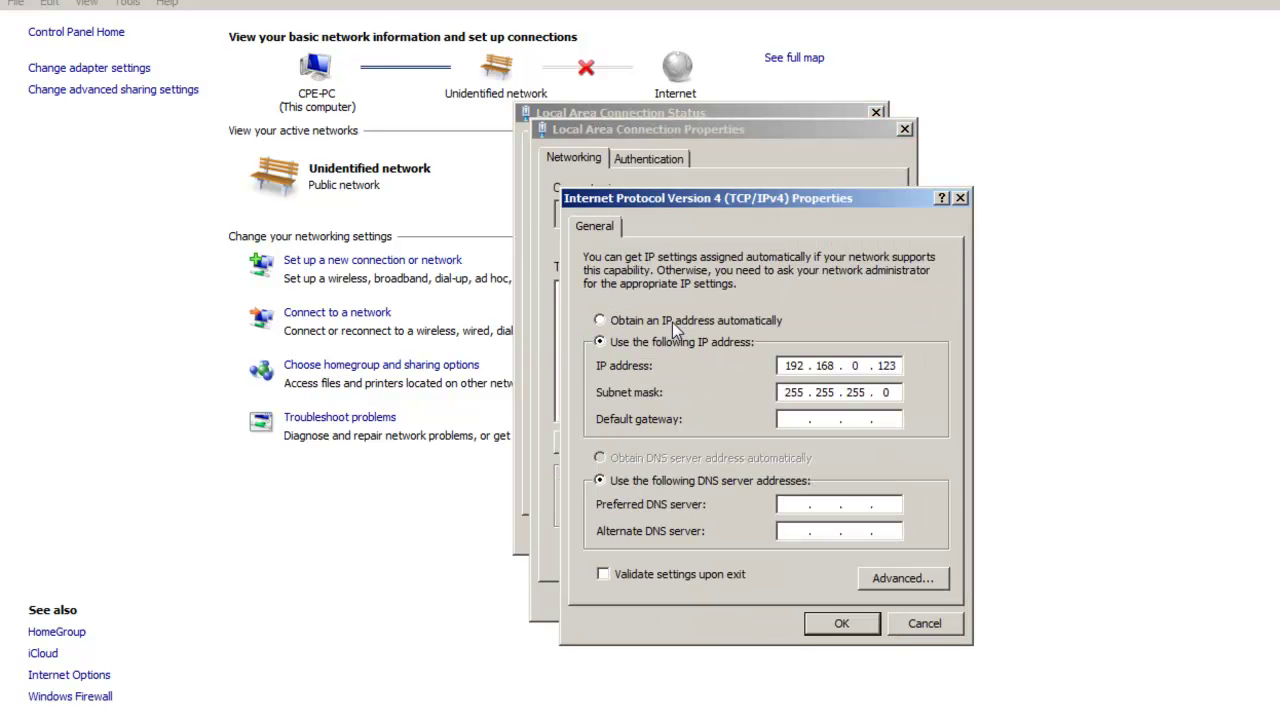
click(672, 321)
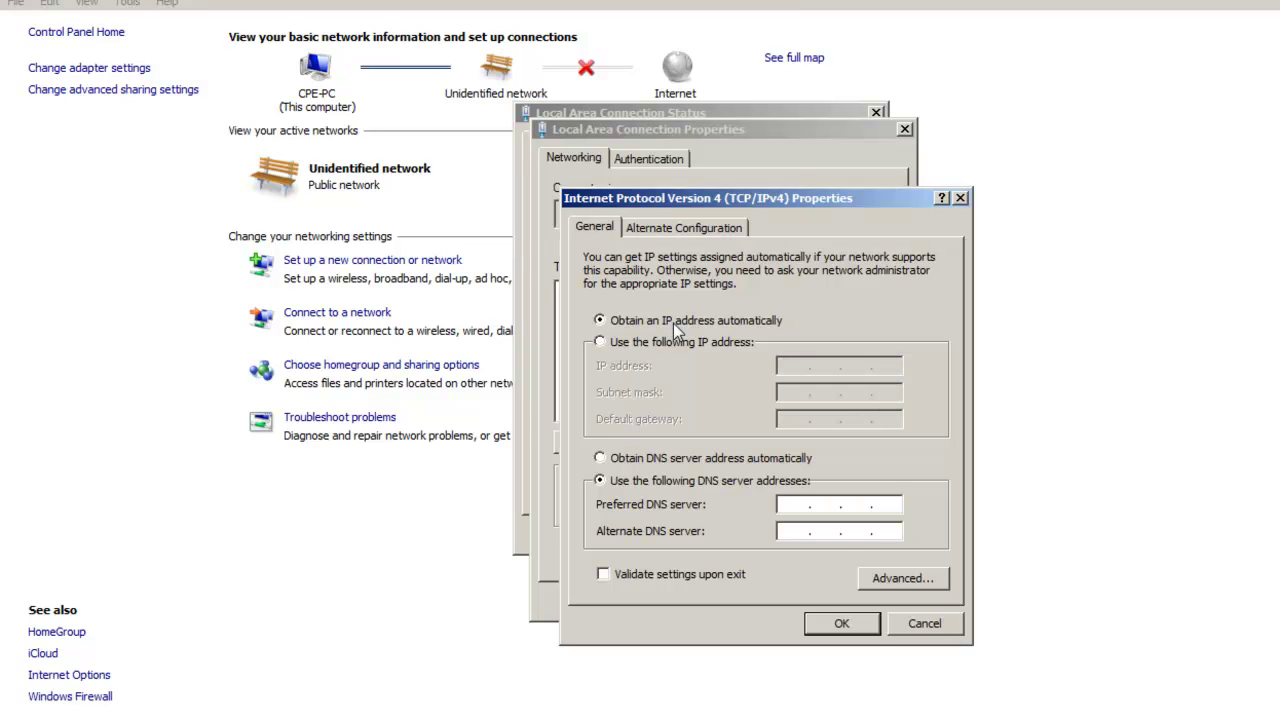
click(670, 460)
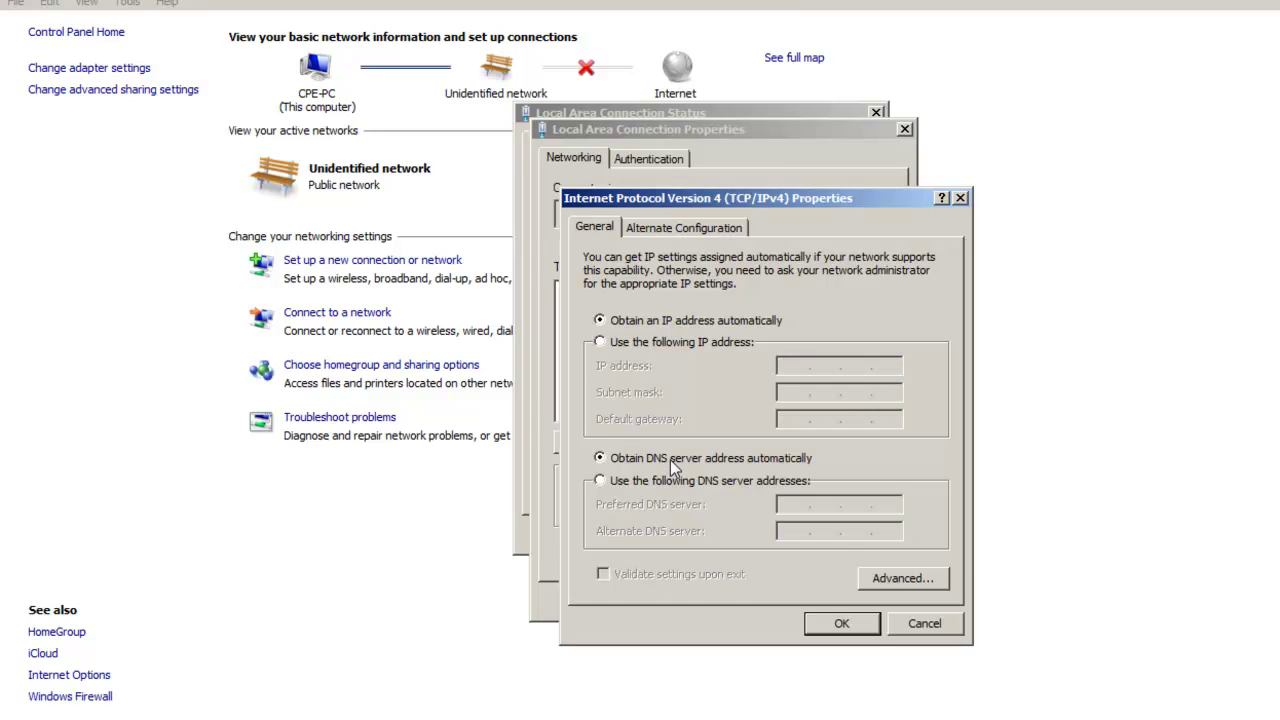
click(843, 622)
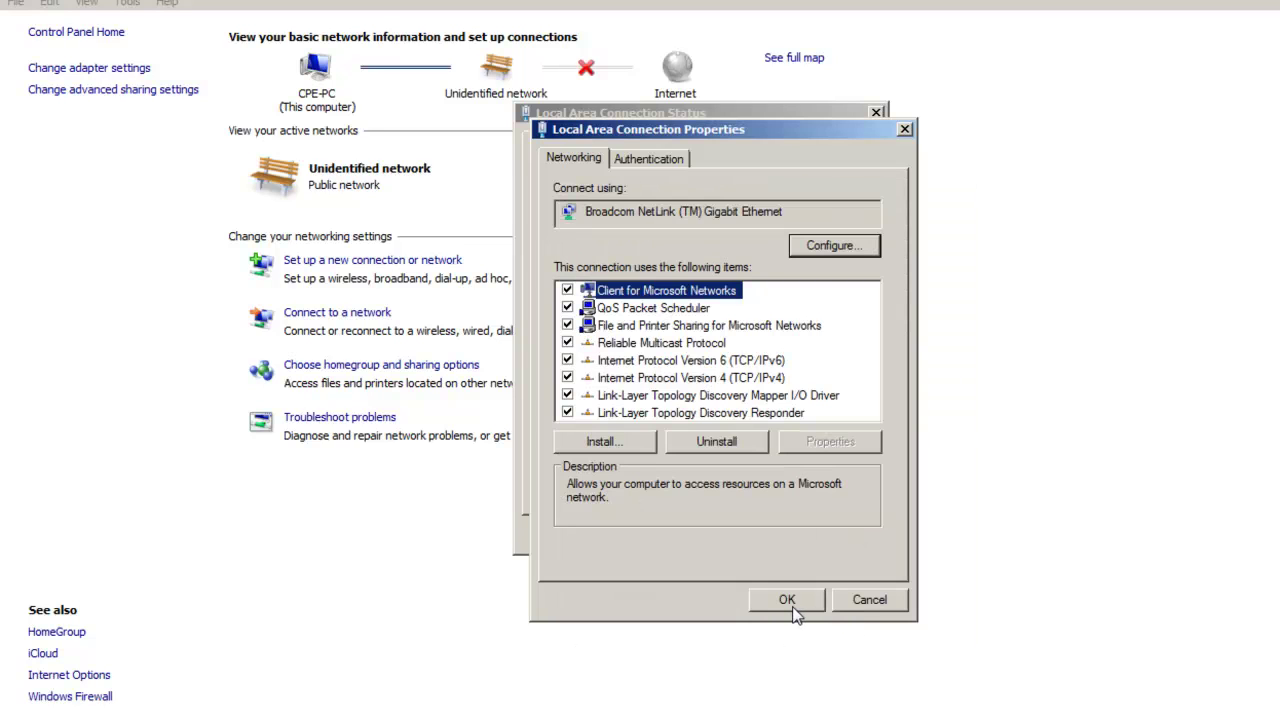
click(800, 606)
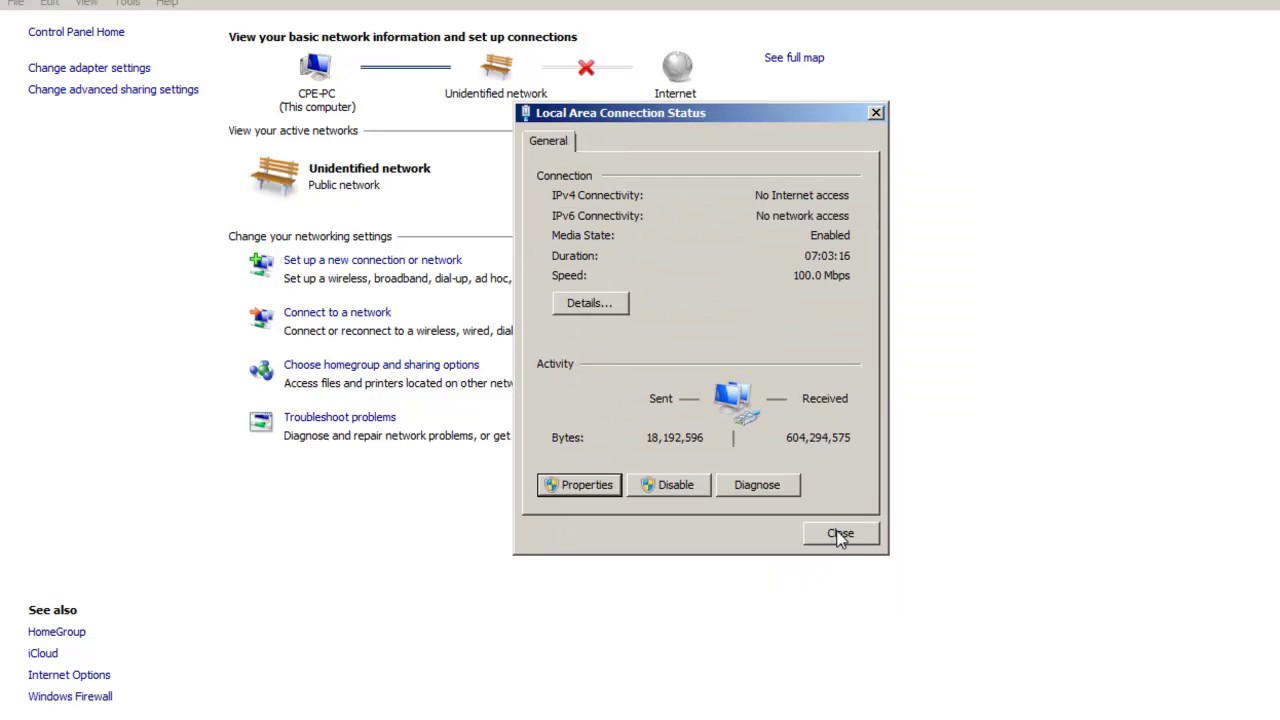
click(838, 533)
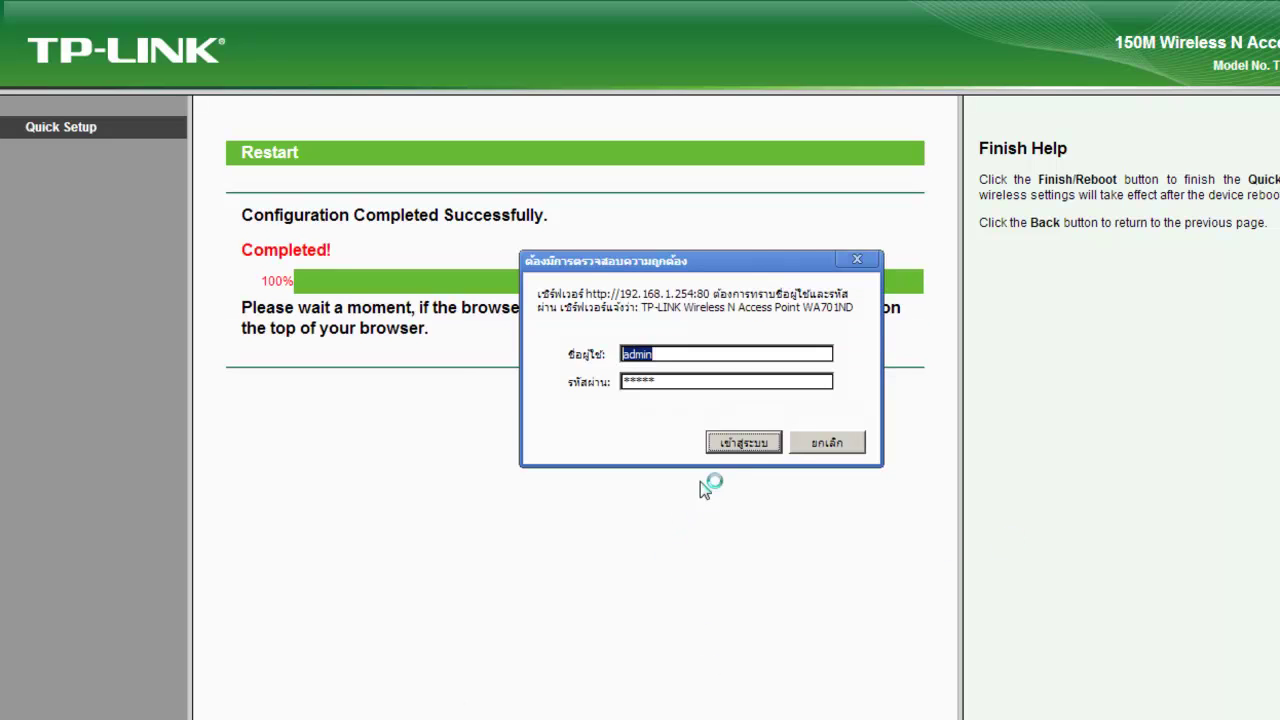
Once the restart reaches 100%, submit the sign-in prompt for 192.168.1.254.
click(746, 444)
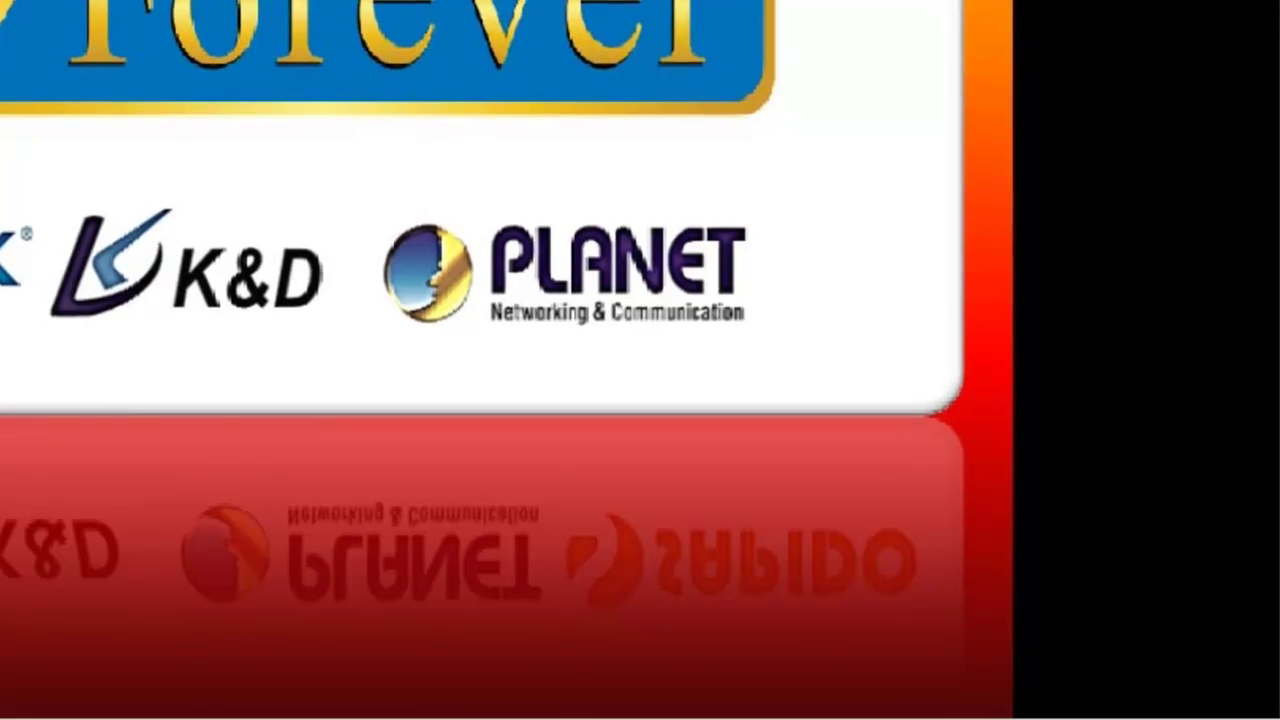
Refresh the desktop and start connecting to My WiFi from the wireless networks list.
right_click(678, 20)
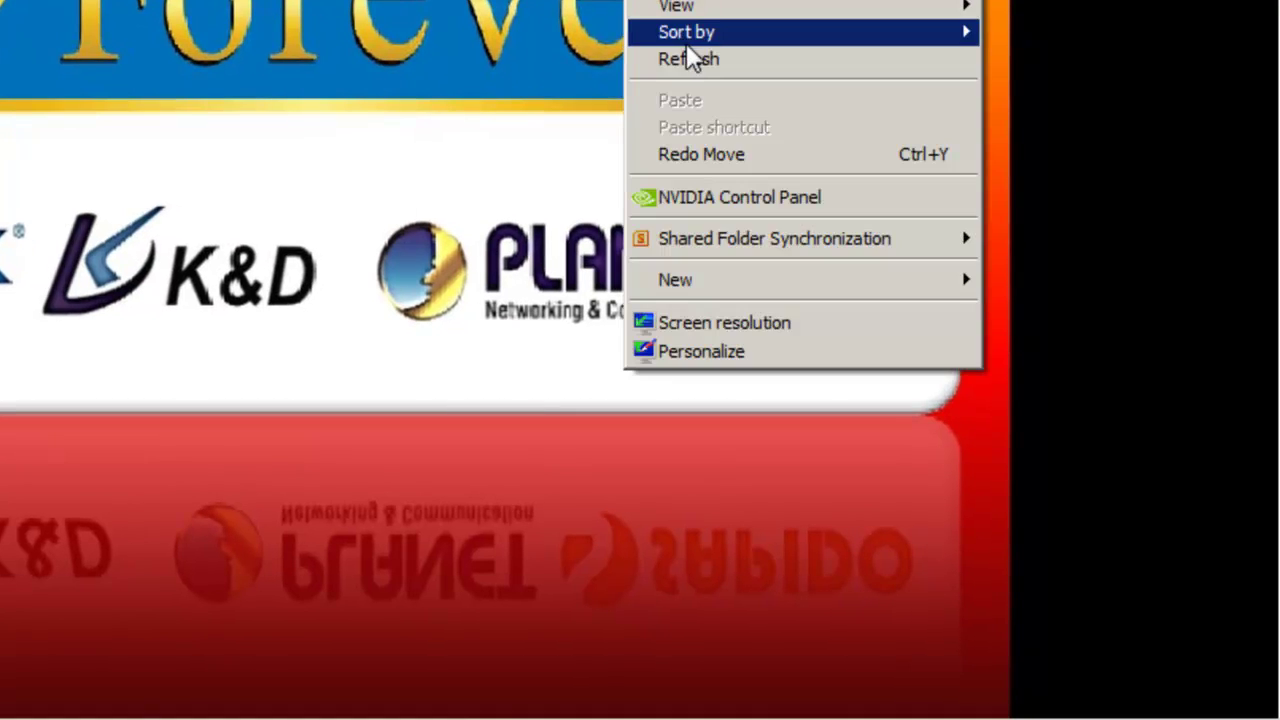
click(686, 54)
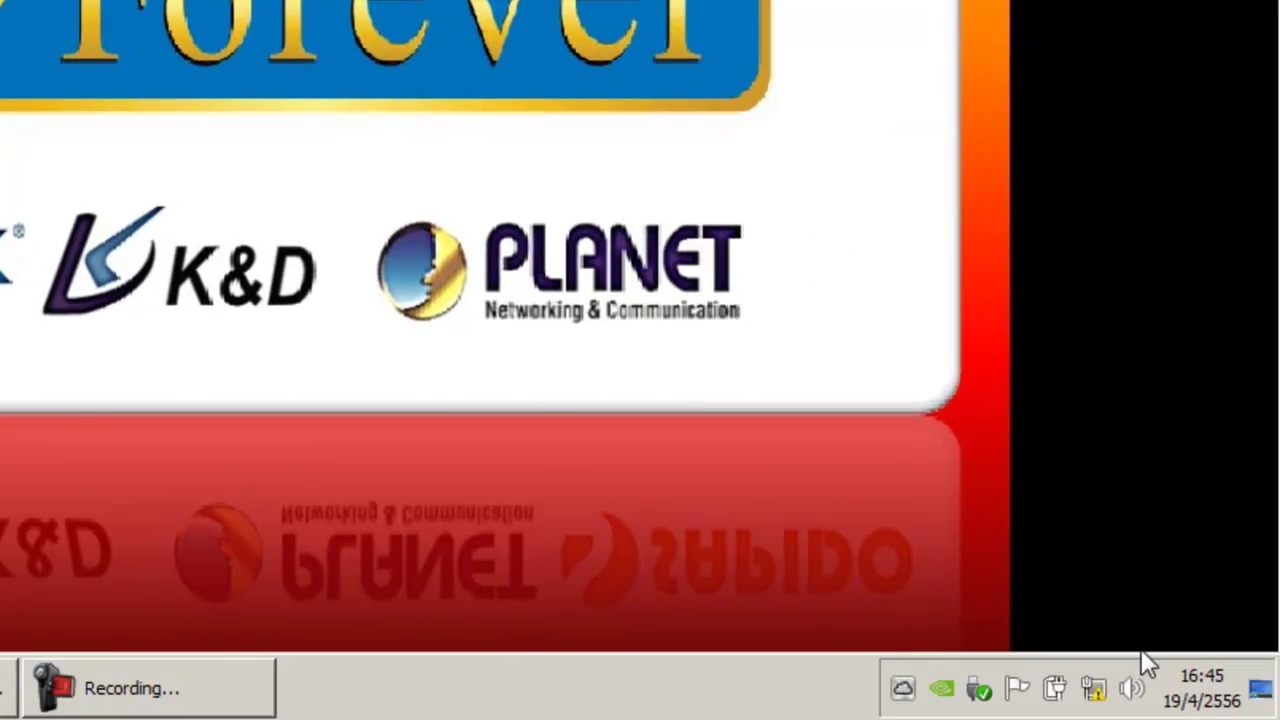
click(1094, 688)
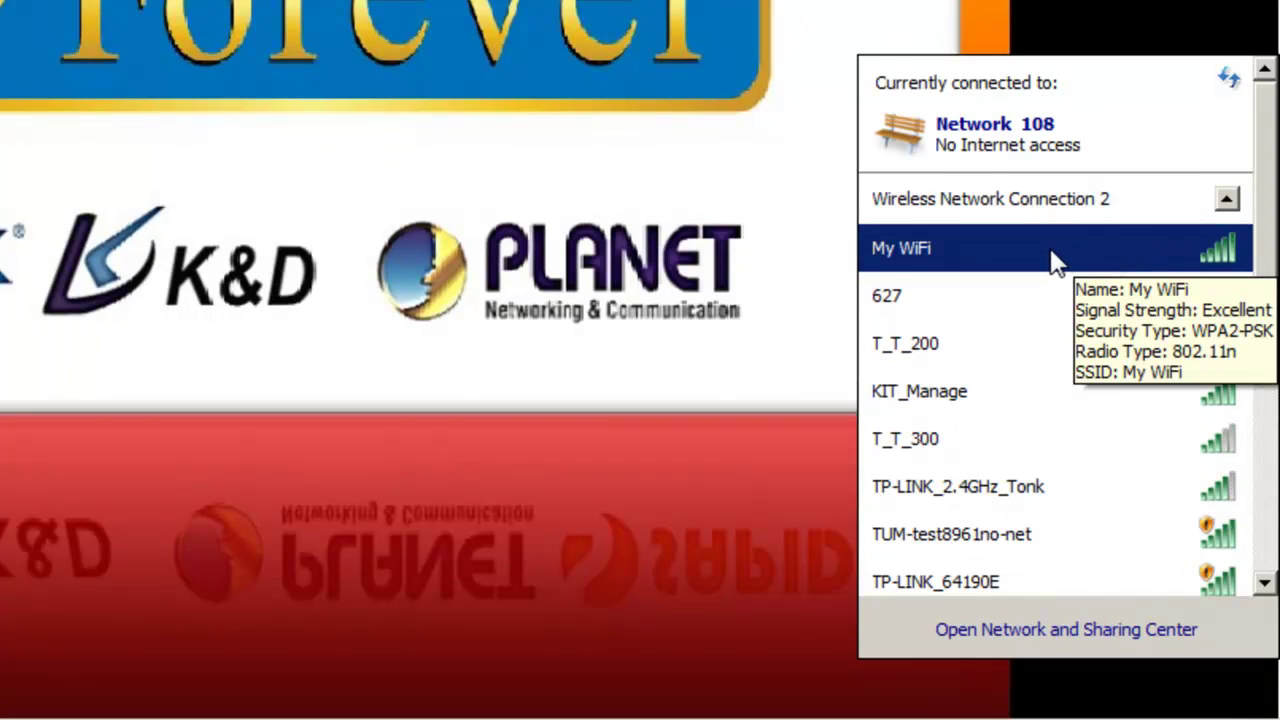
click(1054, 262)
click(1155, 296)
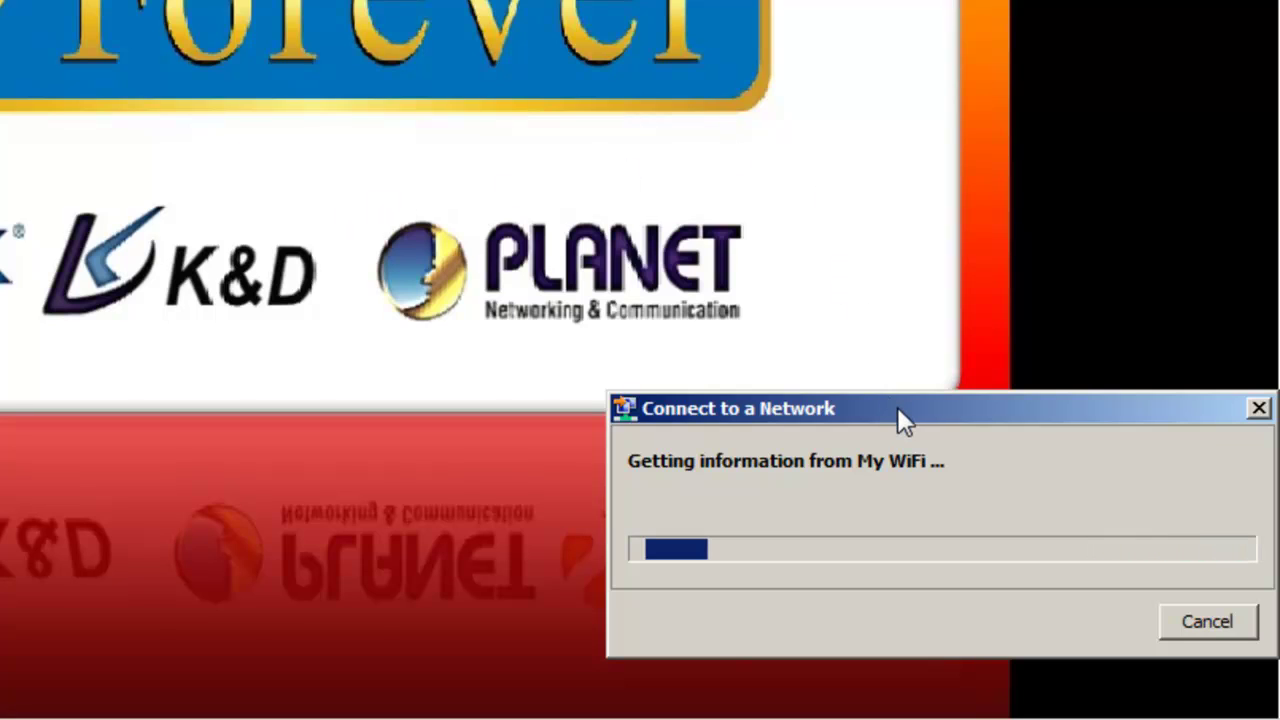
Enter My WiFi's security key and confirm the network shows Connected.
drag(899, 407, 854, 366)
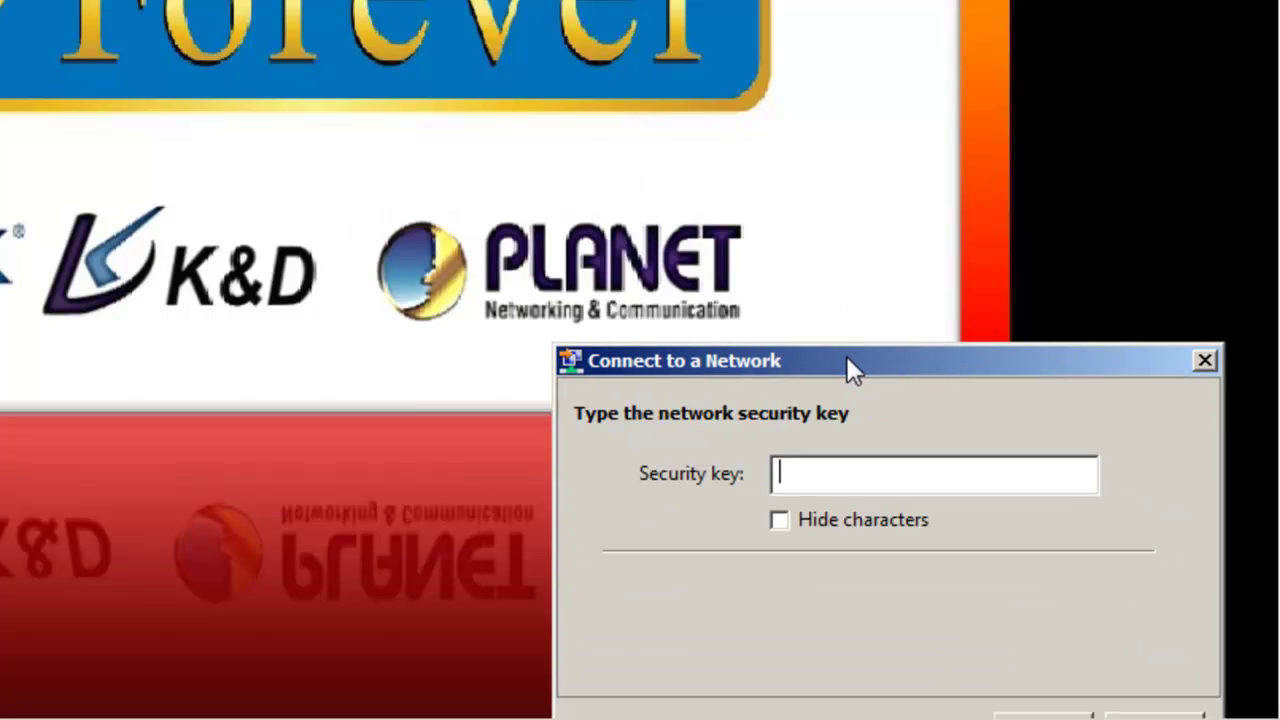
text(12)
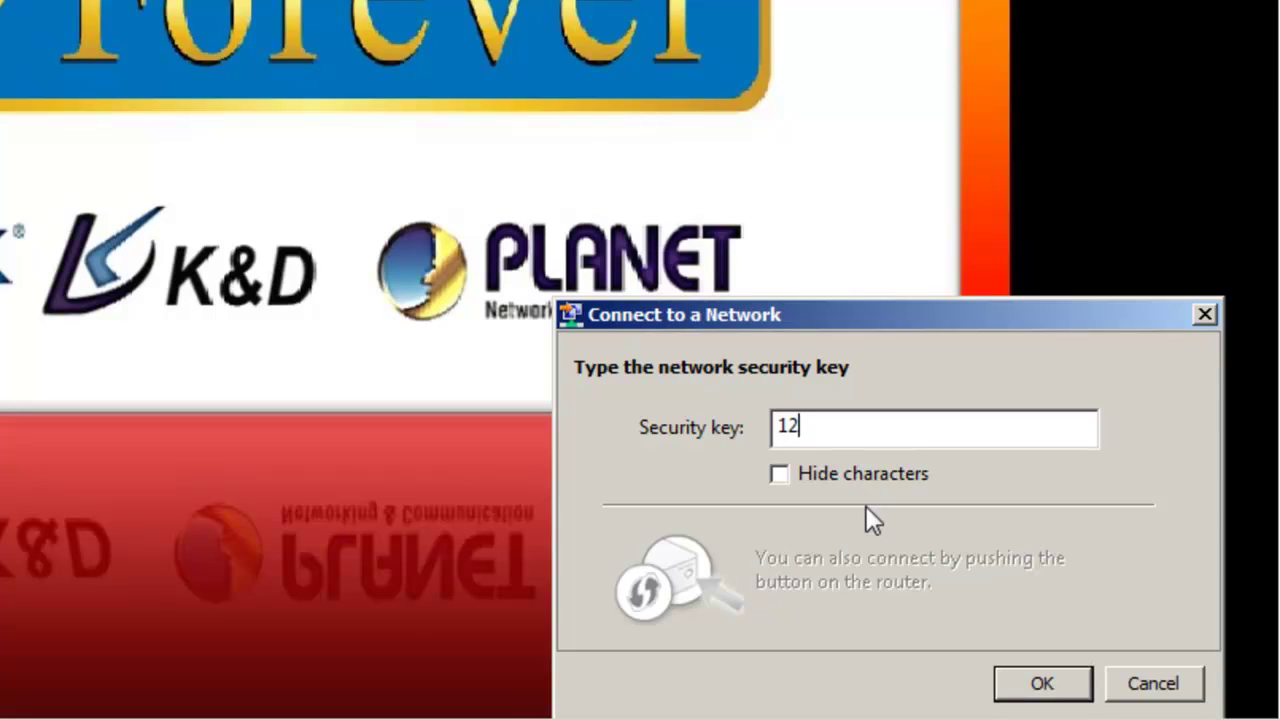
text(345678)
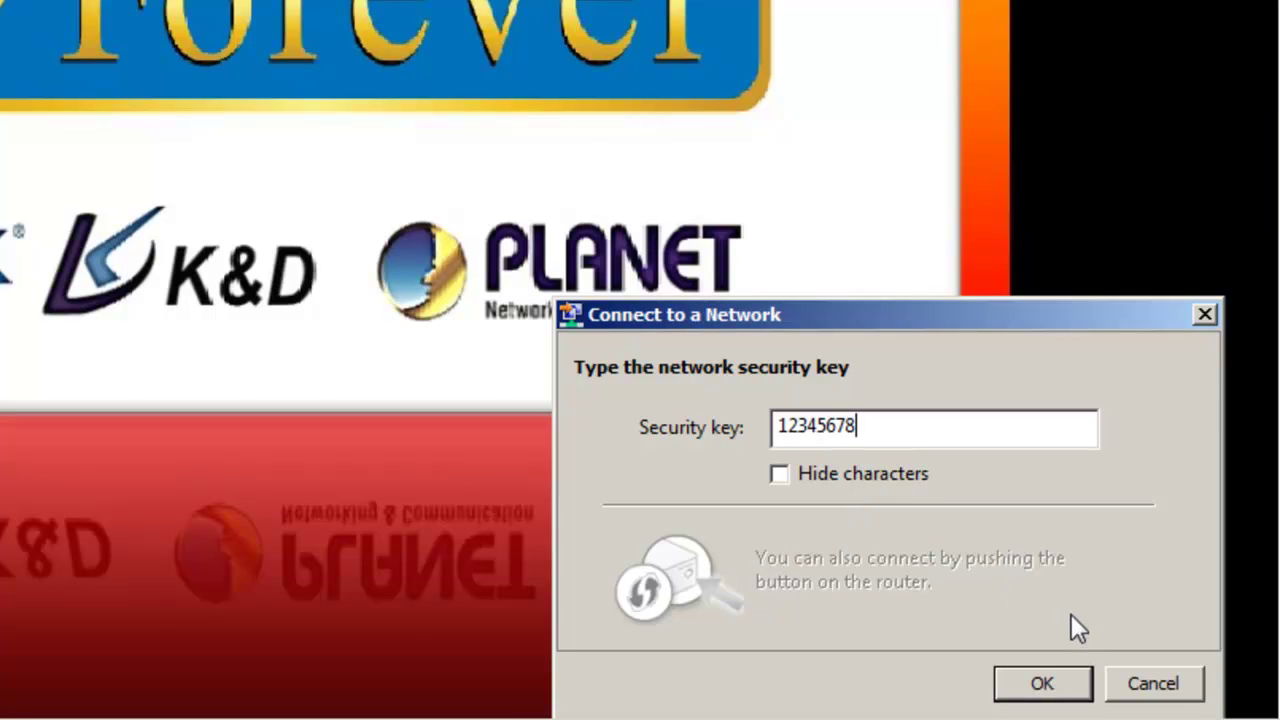
click(1046, 688)
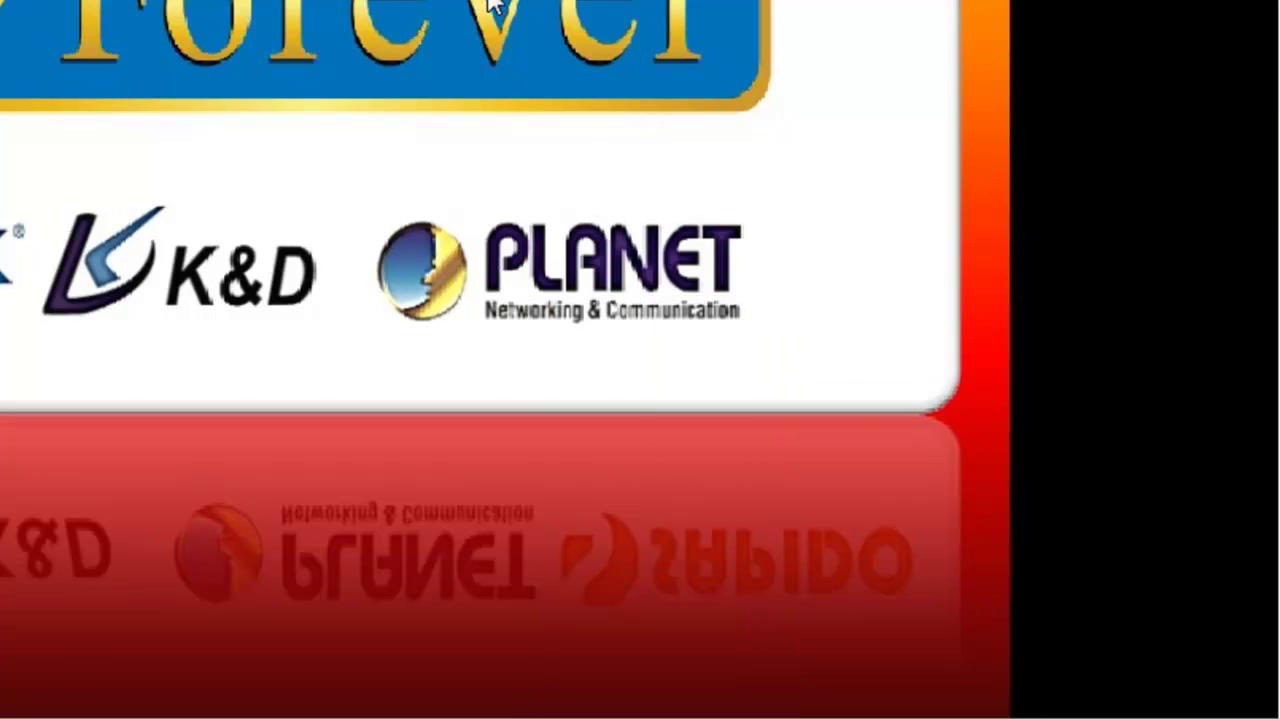
mouse_move(1023, 686)
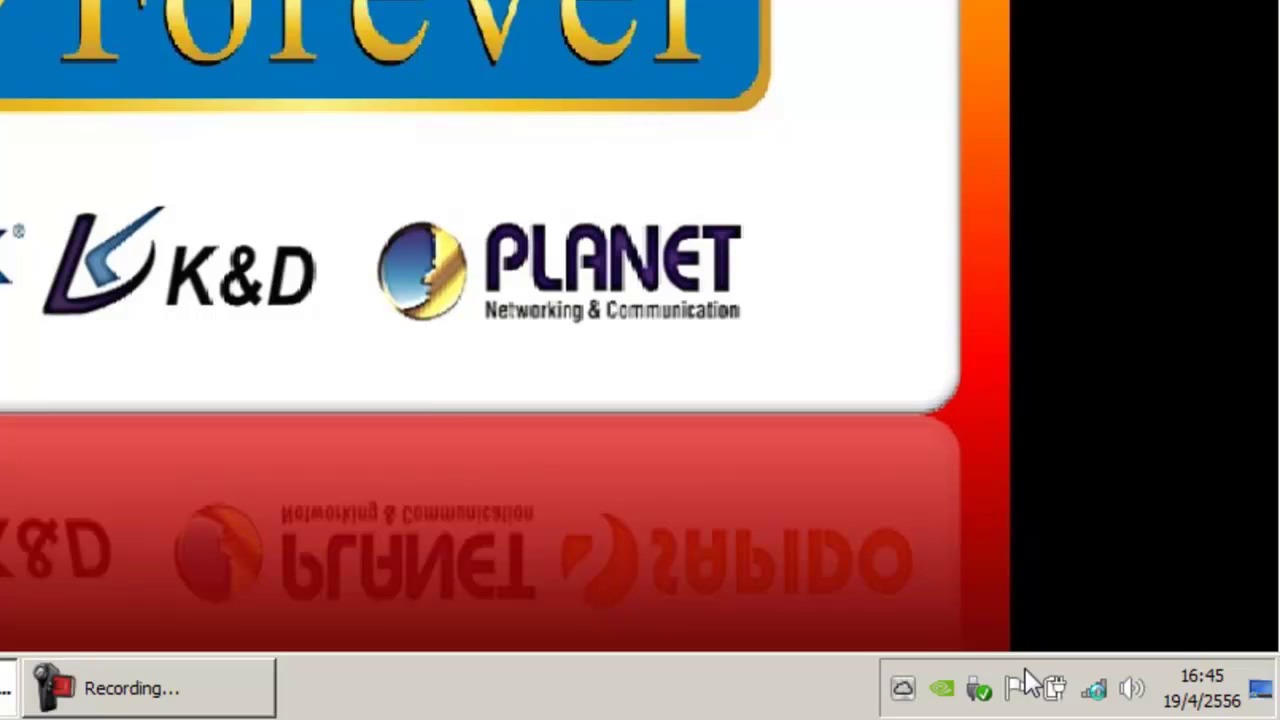
click(1100, 692)
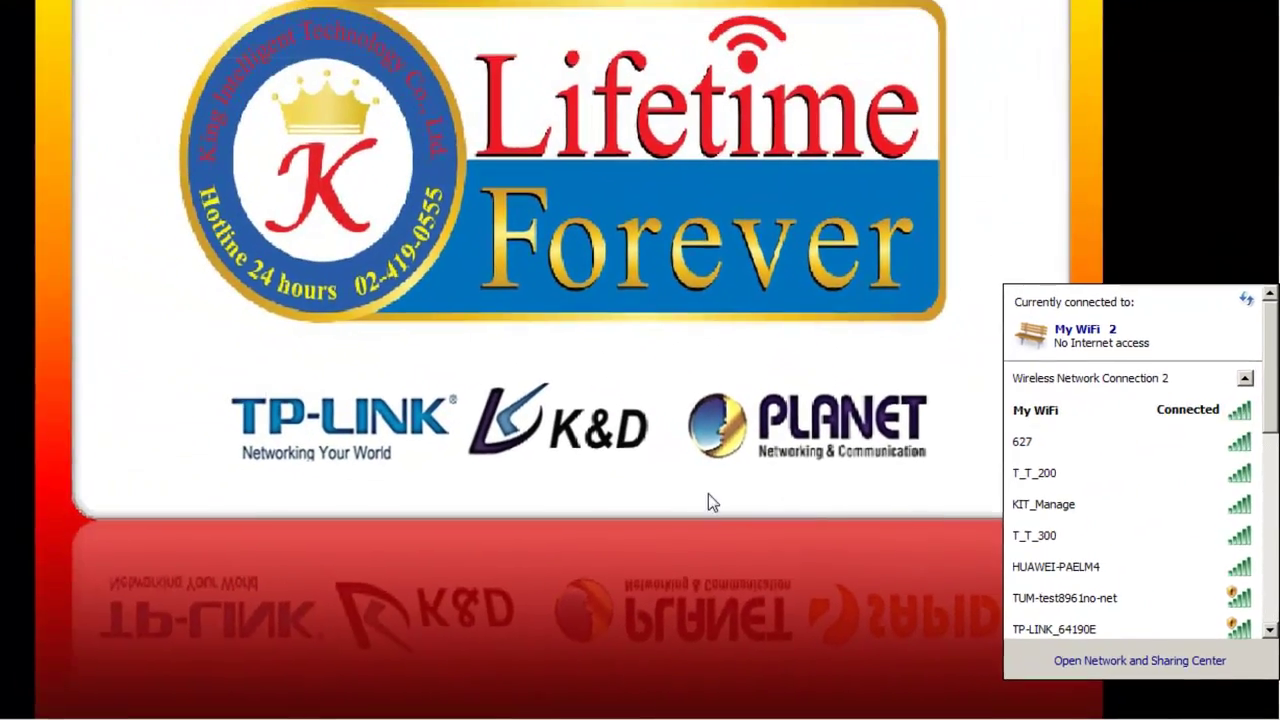
click(487, 634)
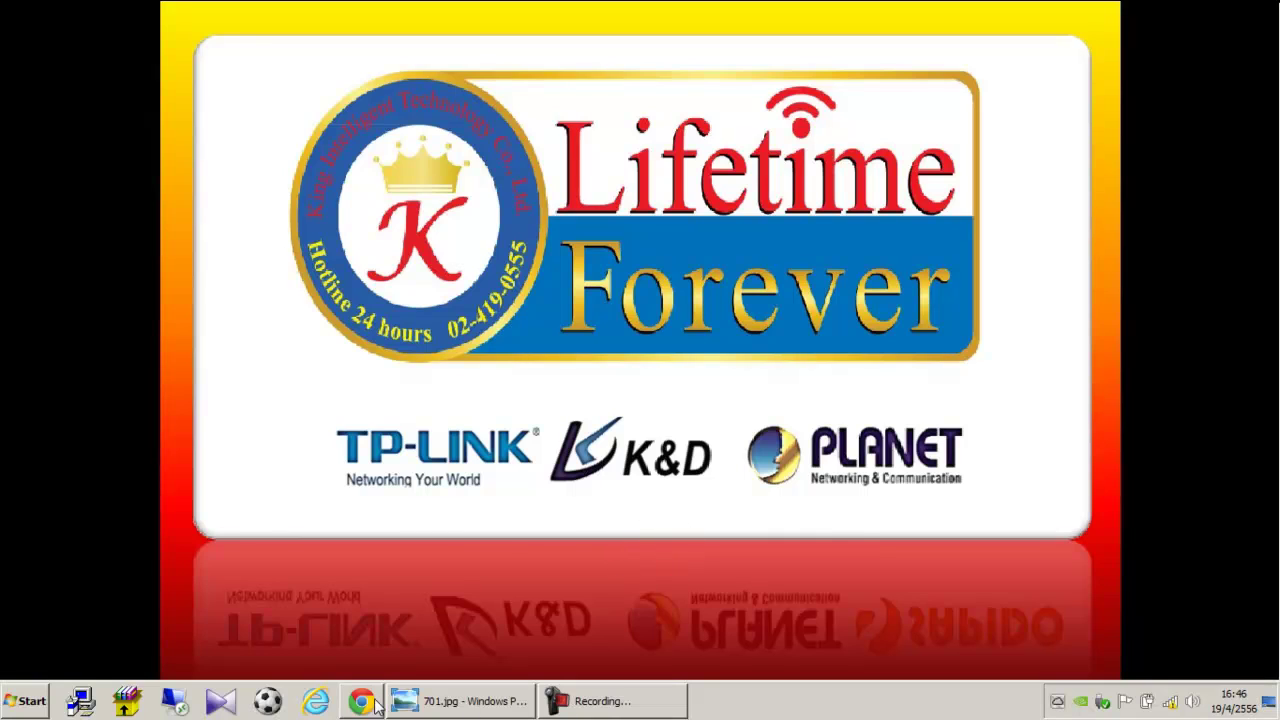
Sign in to the modem at 192.168.1.1 in Chrome with admin credentials, then open a new tab.
click(361, 703)
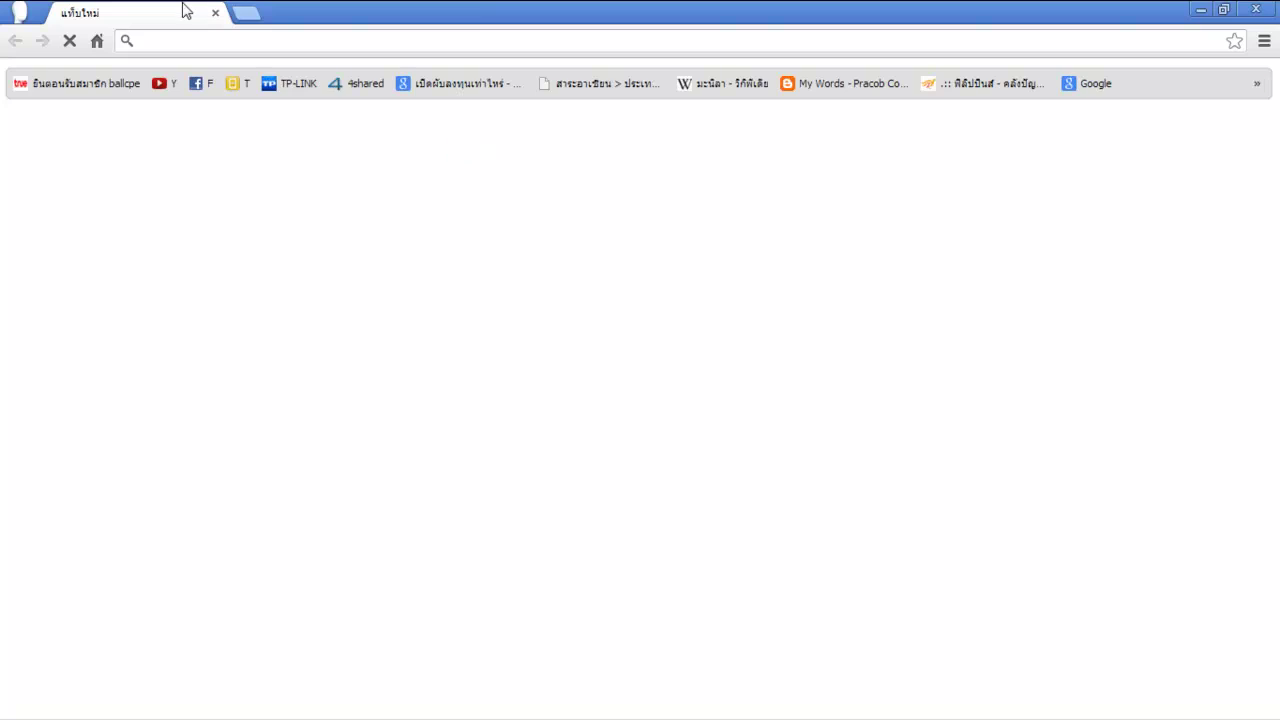
text(192.168.1.1)
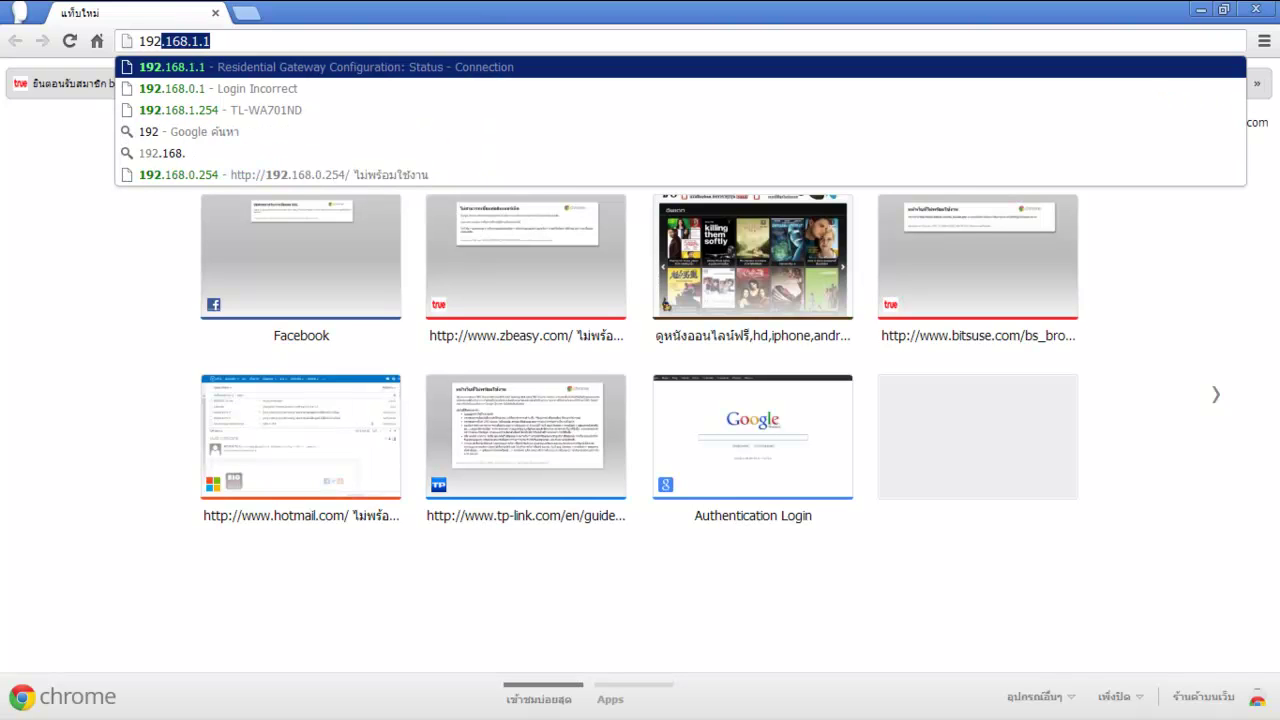
key(Return)
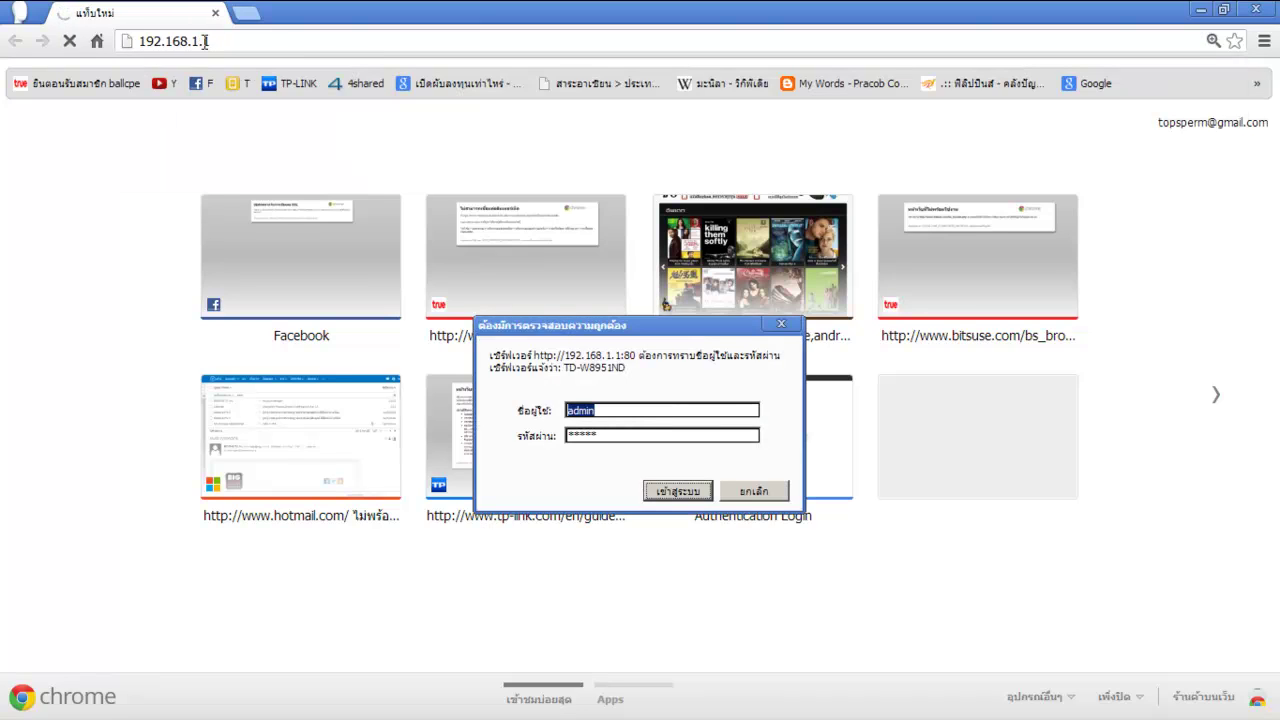
text(admin)
key(Tab)
text(admin)
key(Return)
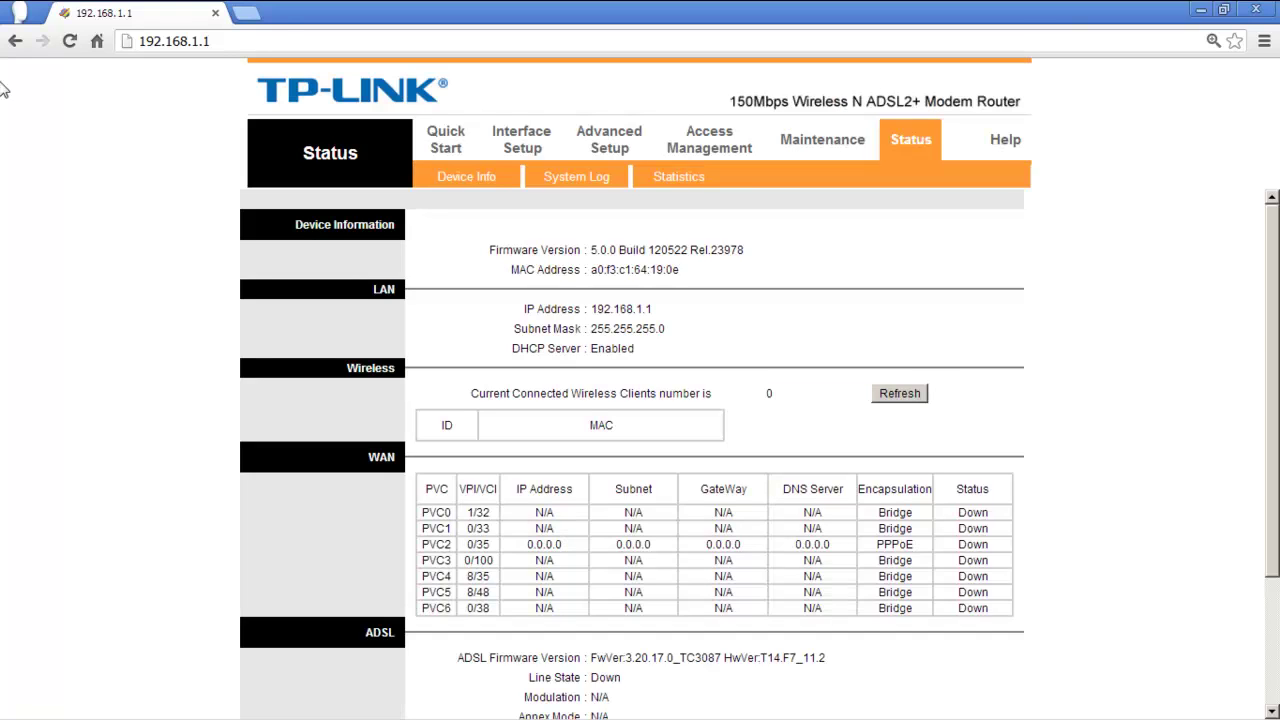
click(246, 12)
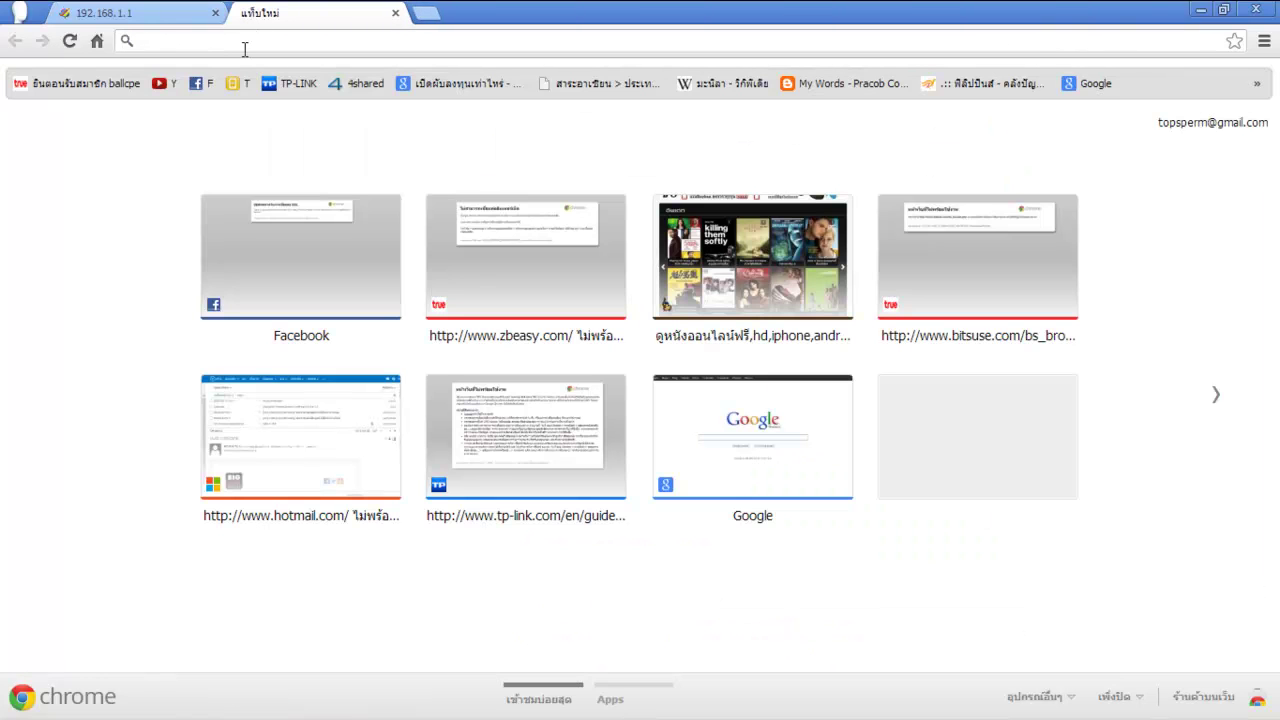
Sign in to the access point at 192.168.1.254 as admin and confirm the PC remains connected to My WiFi.
text(192)
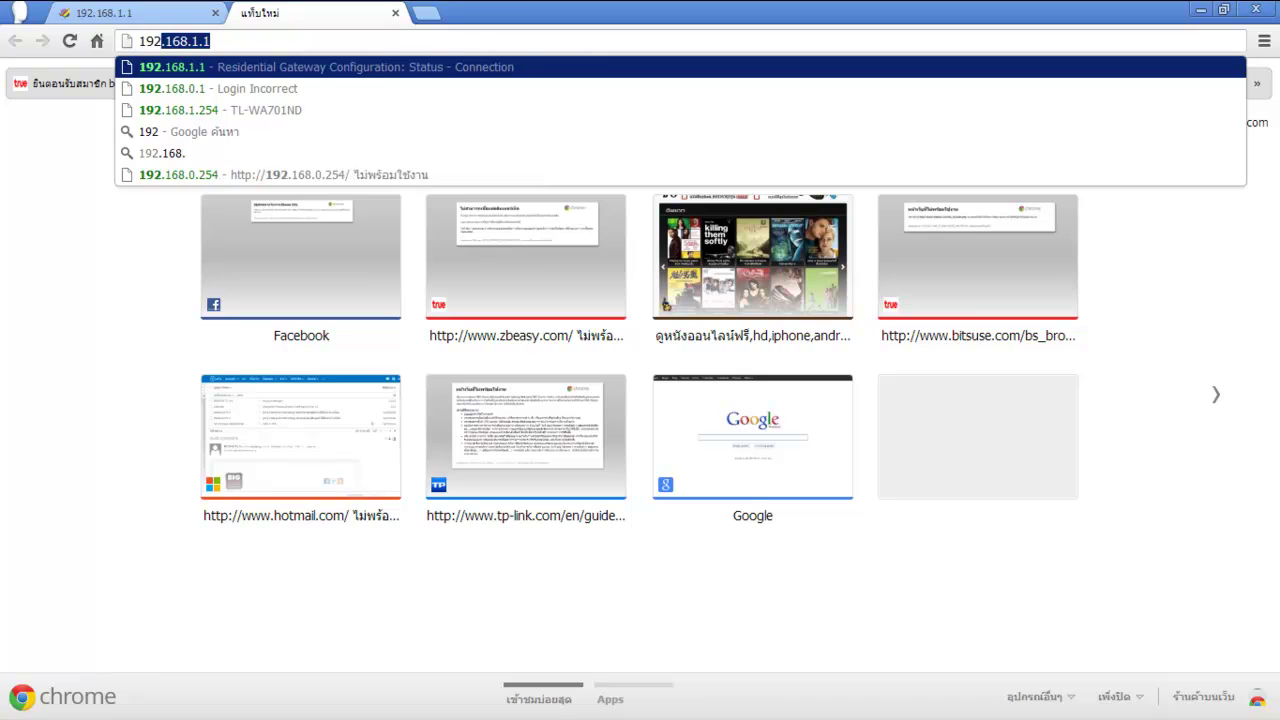
text(.168.)
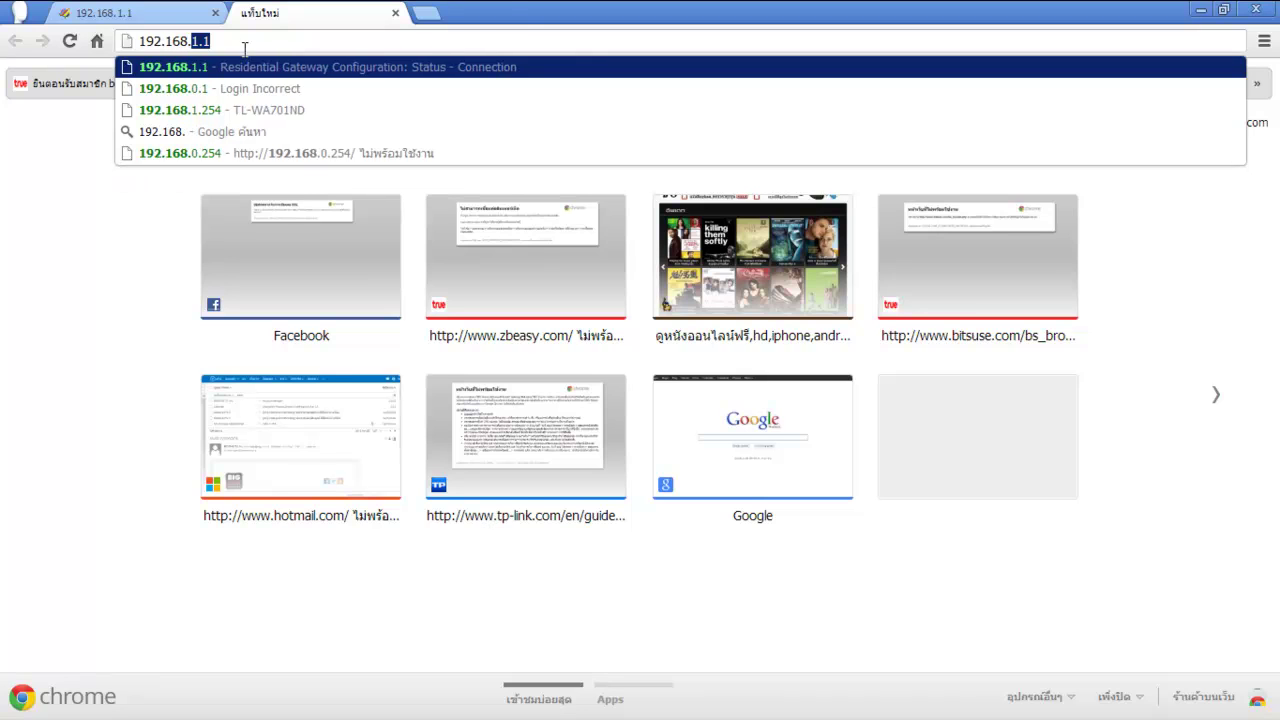
text(1.254)
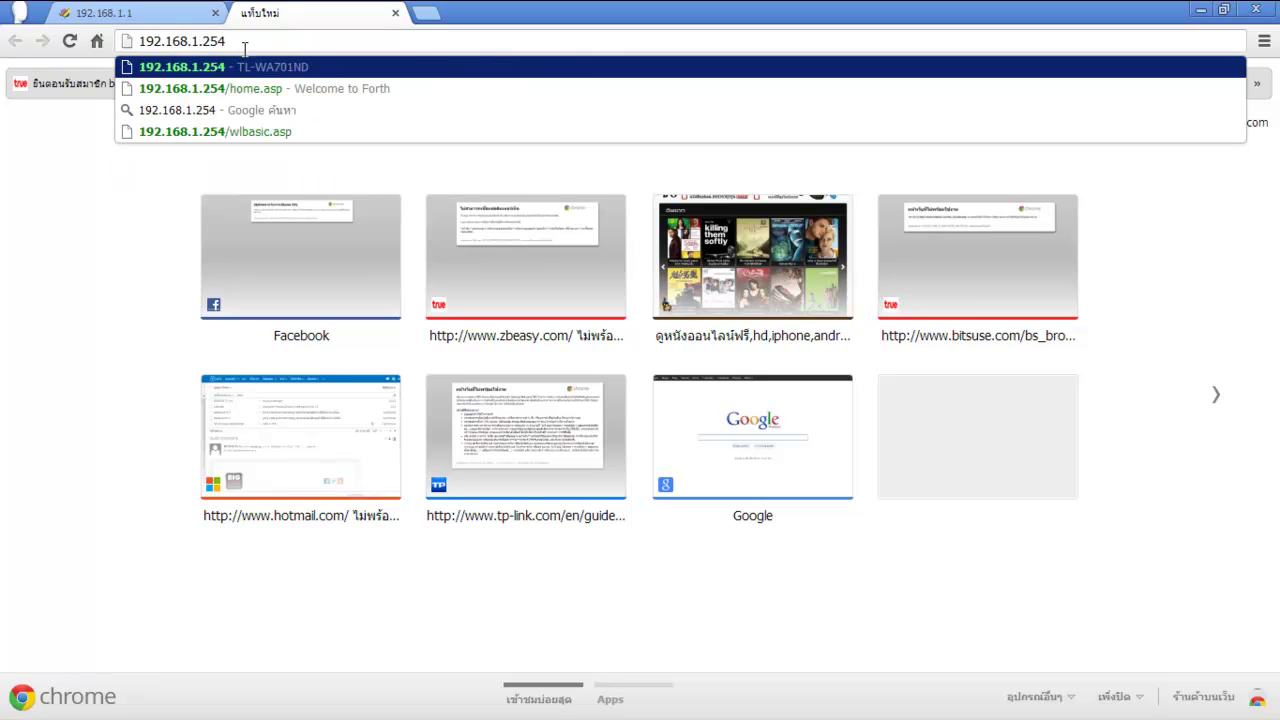
key(Return)
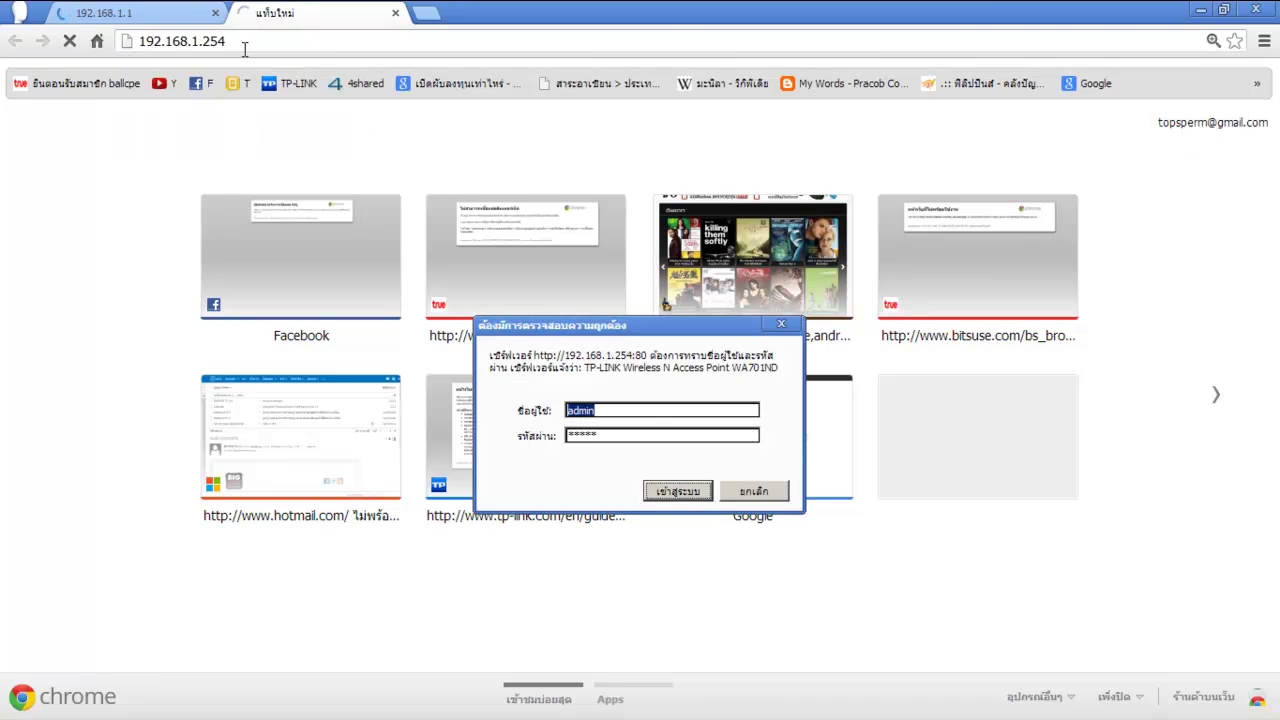
text(admin)
key(Tab)
text(admin)
key(Return)
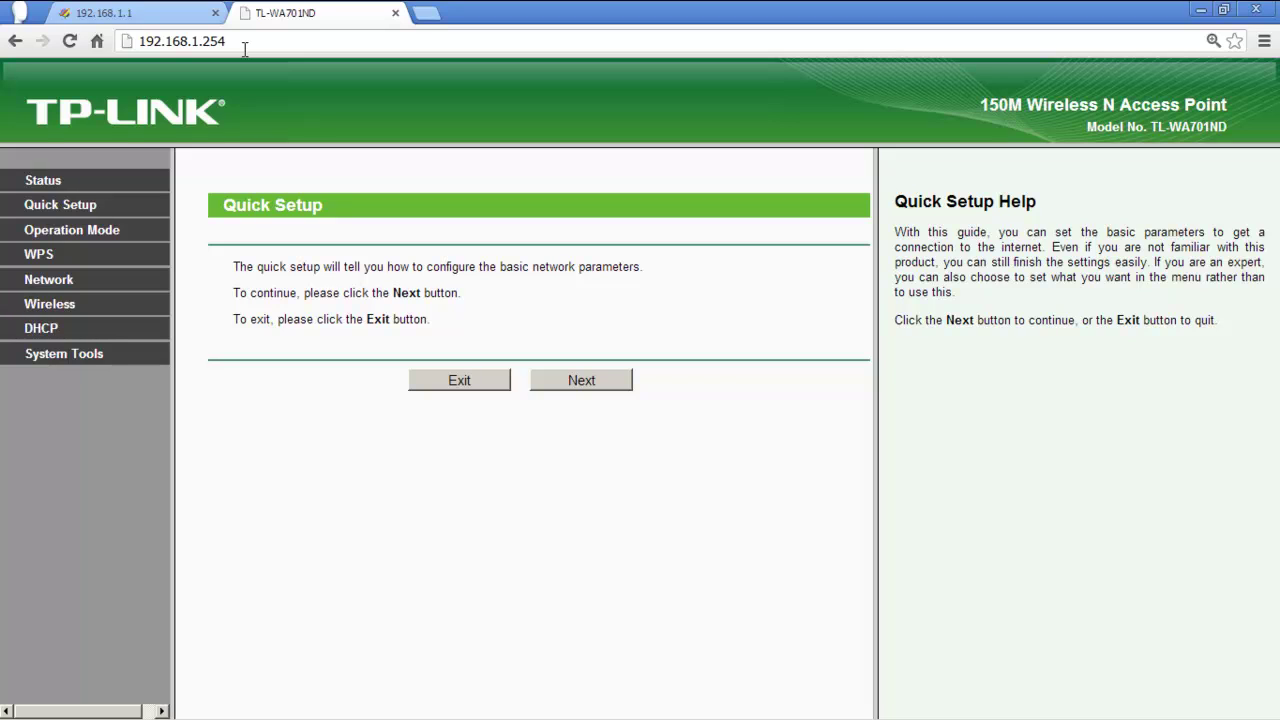
click(1176, 709)
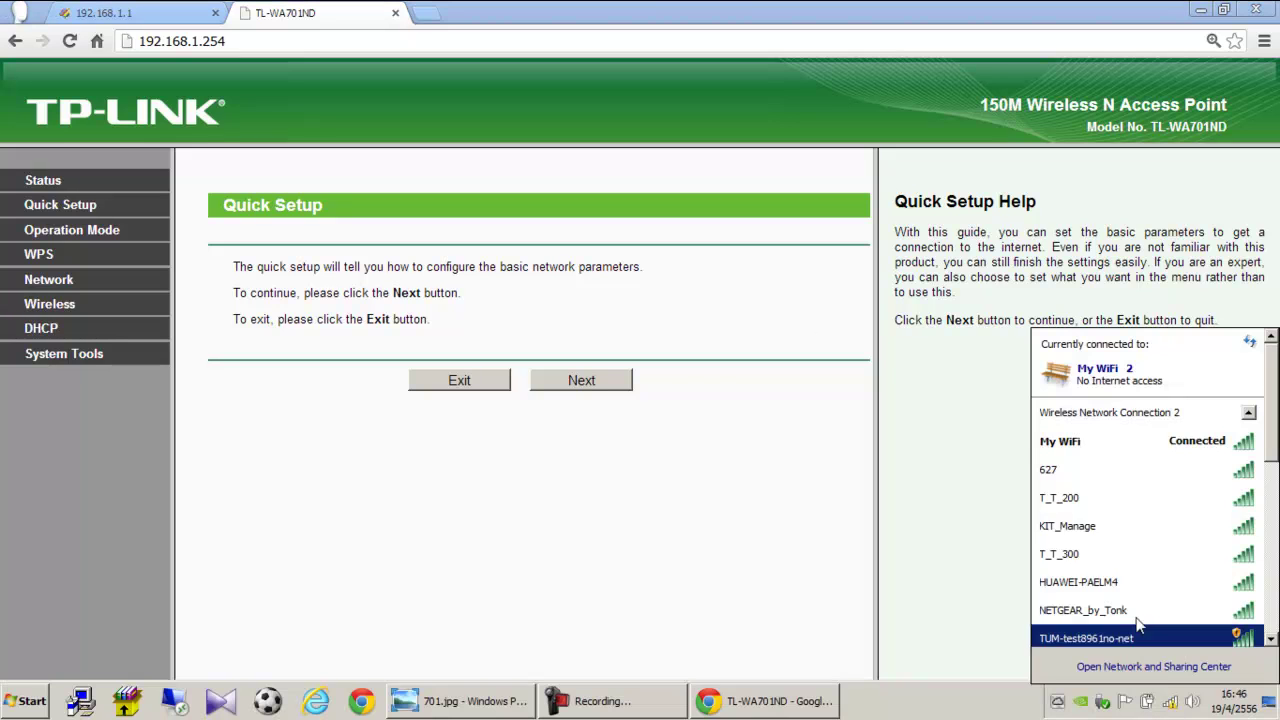
click(1022, 340)
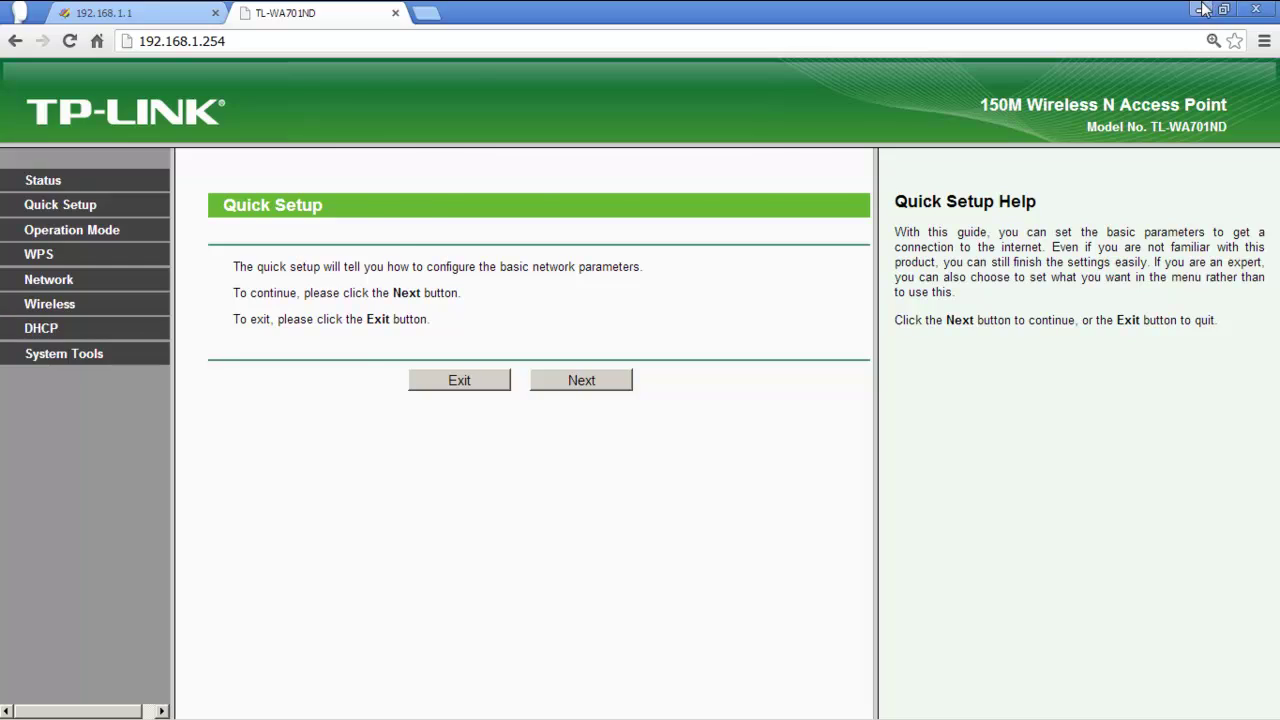